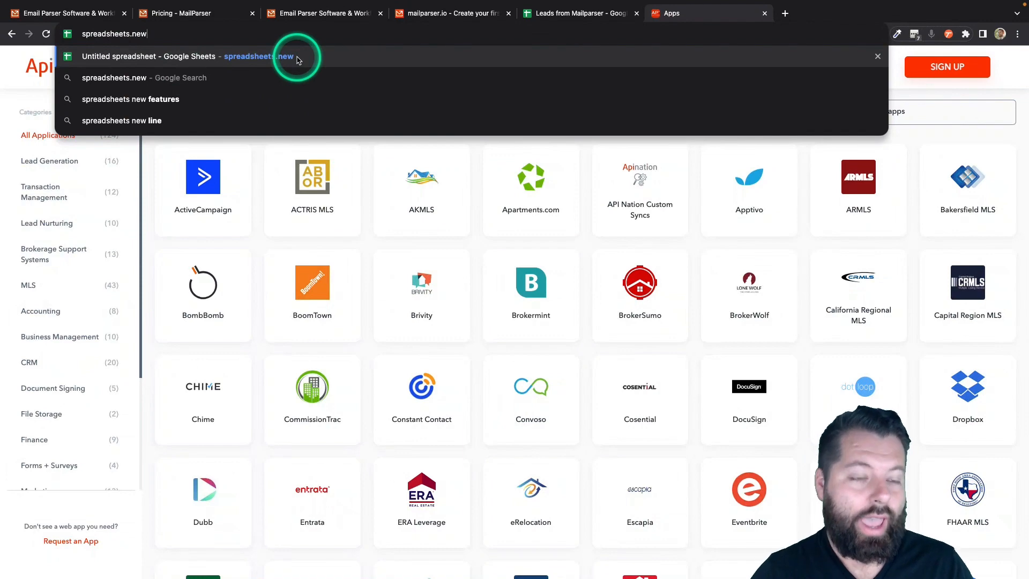
- Create a blank Google spreadsheet titled 'New Leads From Mailparser'
click(297, 60)
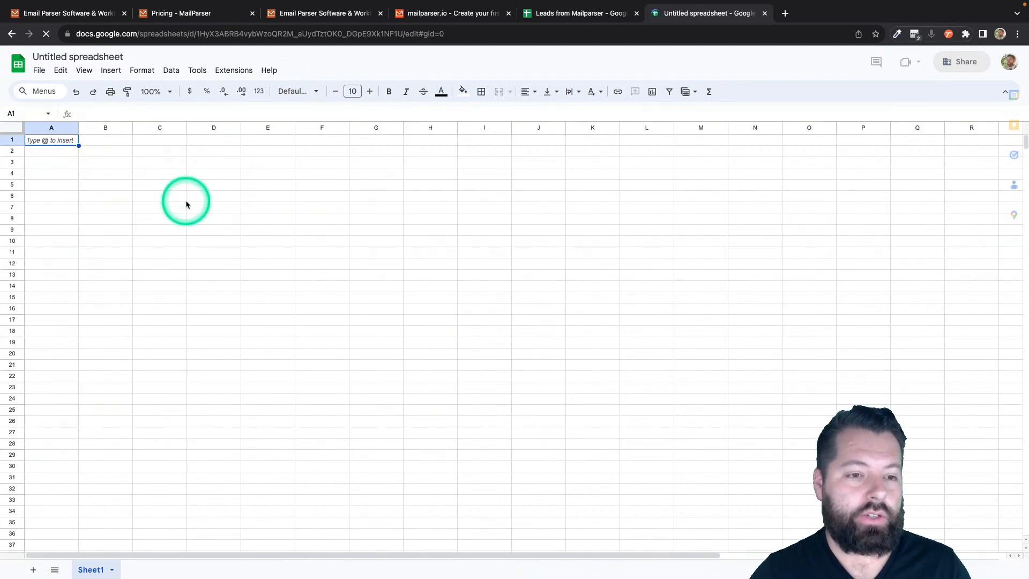
click(65, 57)
text(New)
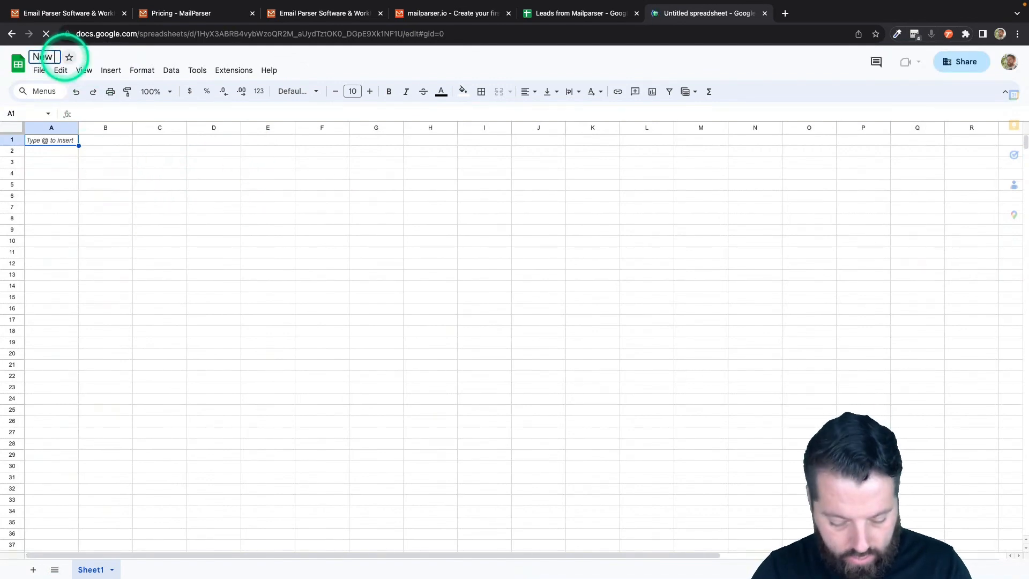
text( Leads From M)
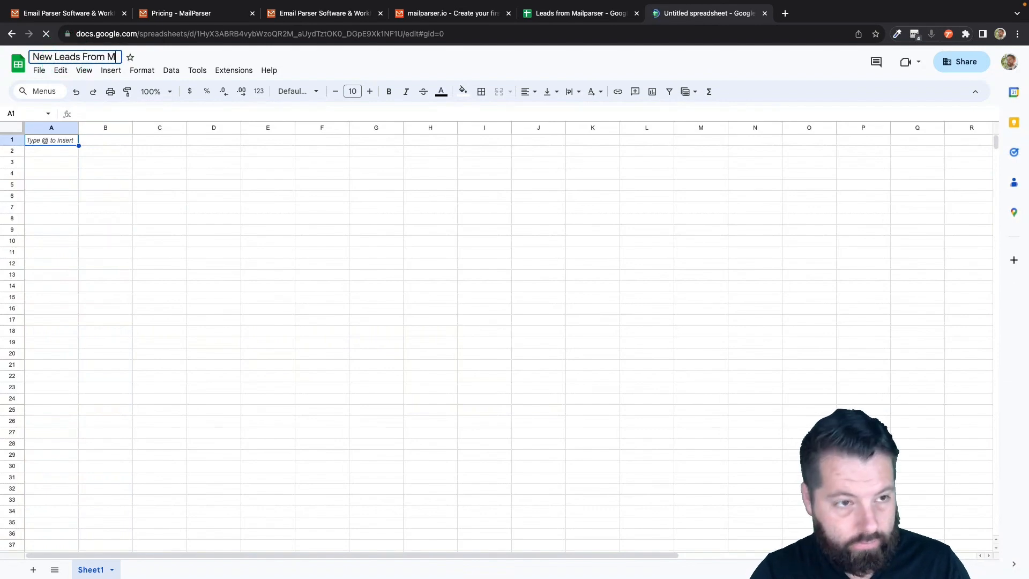
text(ailparser)
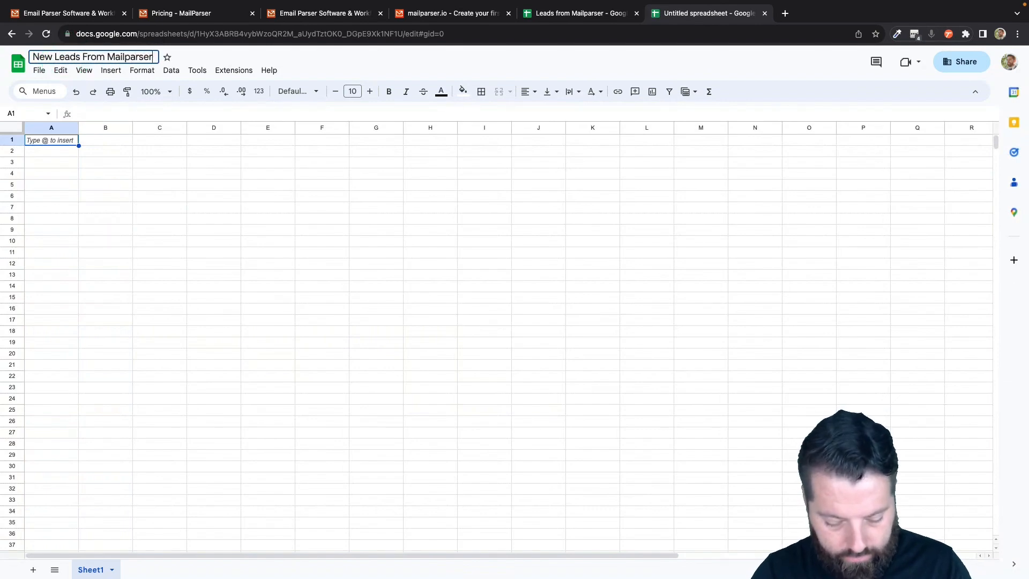
key(Return)
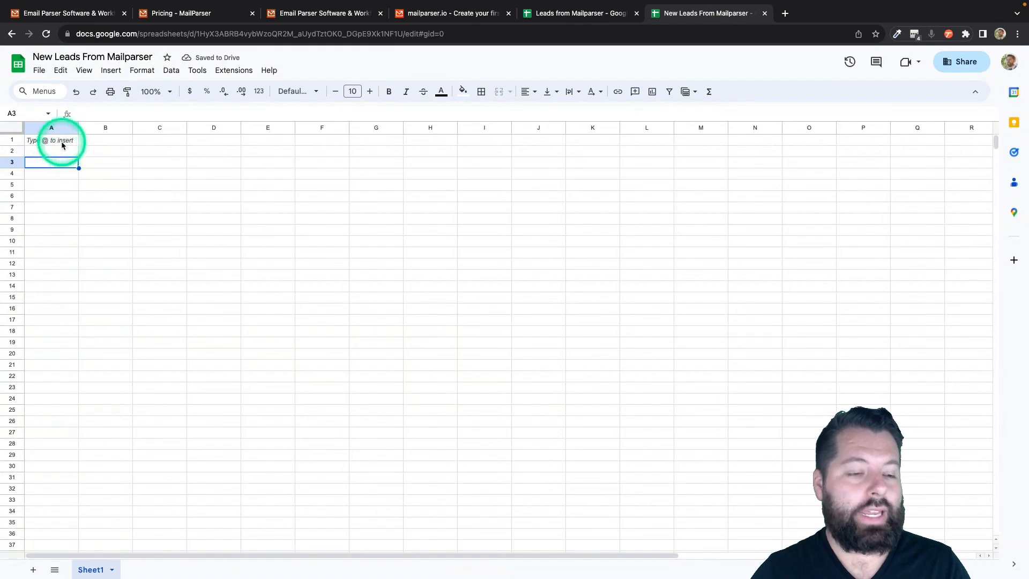
- Enter headers Fname, Lname, Email, Phone, Message, Address, City, State, Zip across A1–I1
click(62, 144)
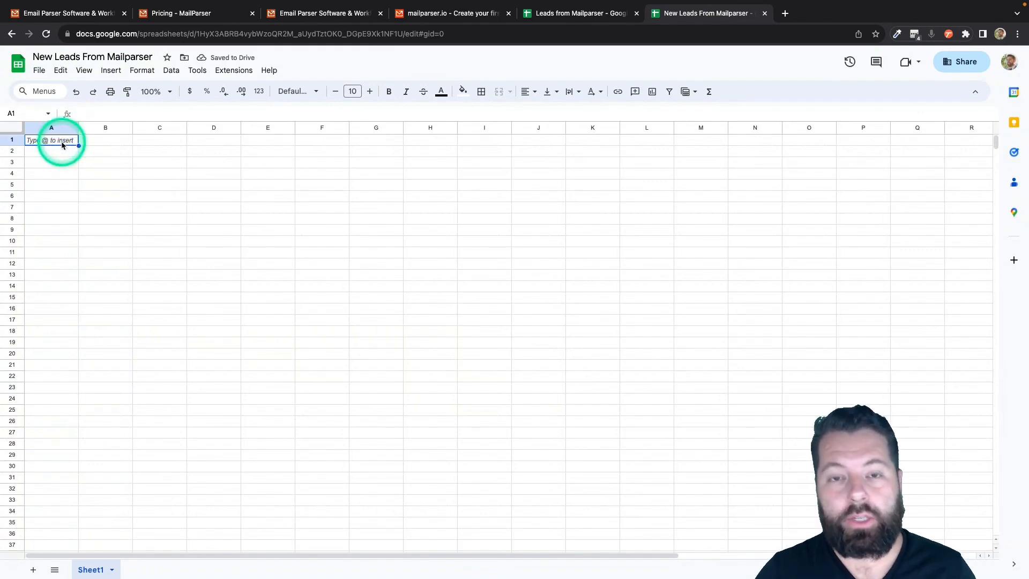
text(Fname)
key(Tab)
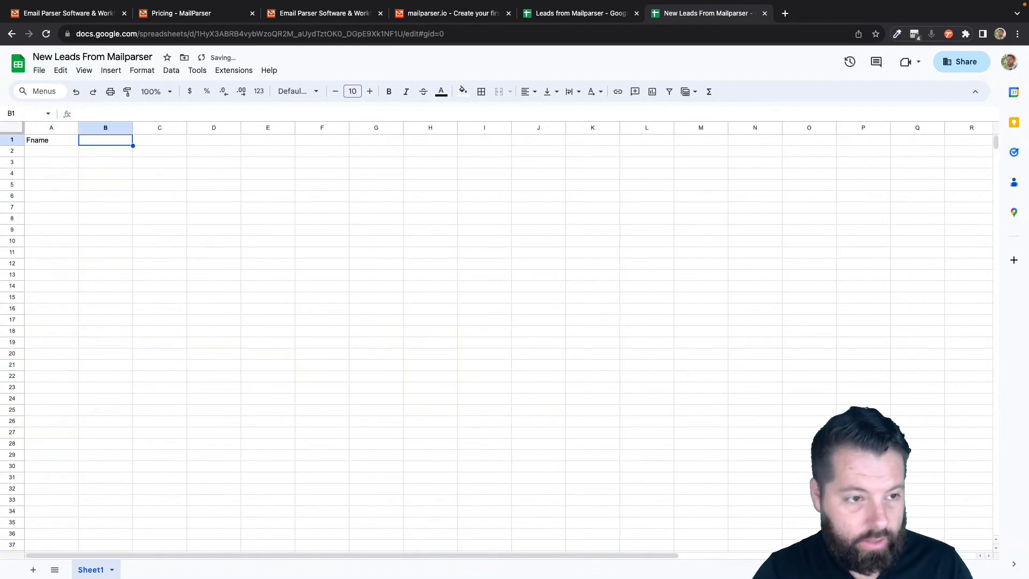
text(Lname)
key(Tab)
text(Email)
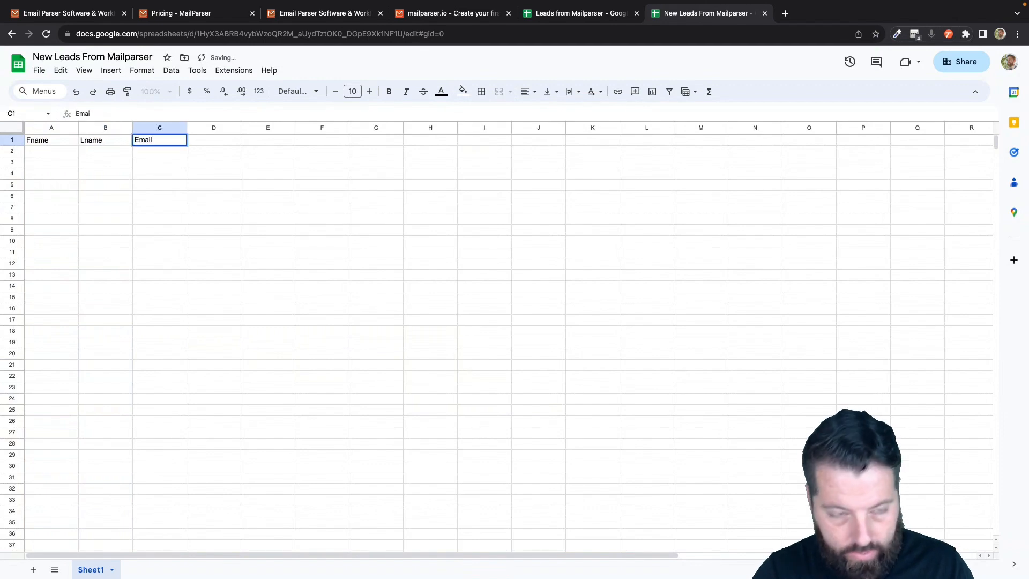
key(Tab)
text(Phone)
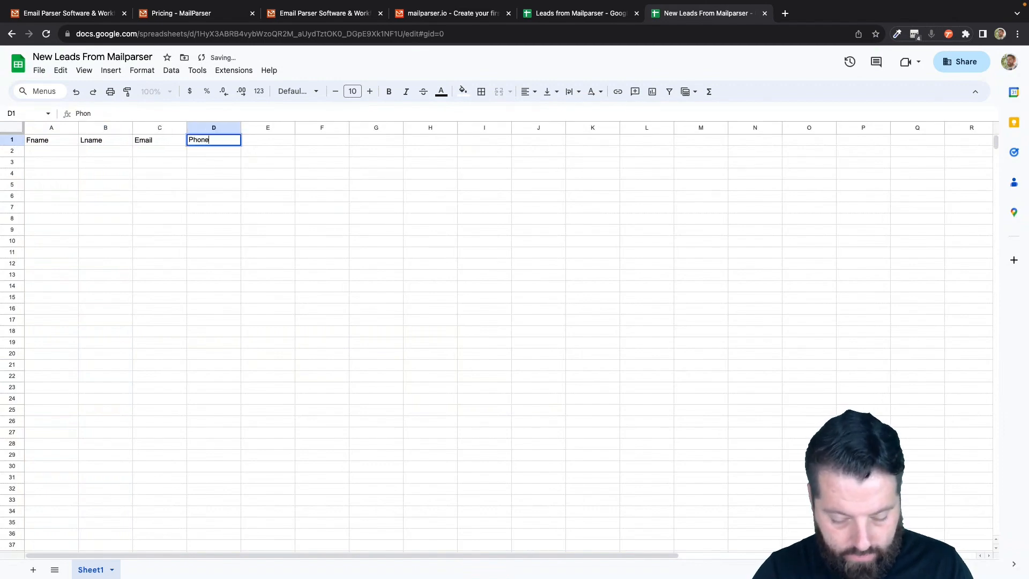
key(Tab)
text(Me)
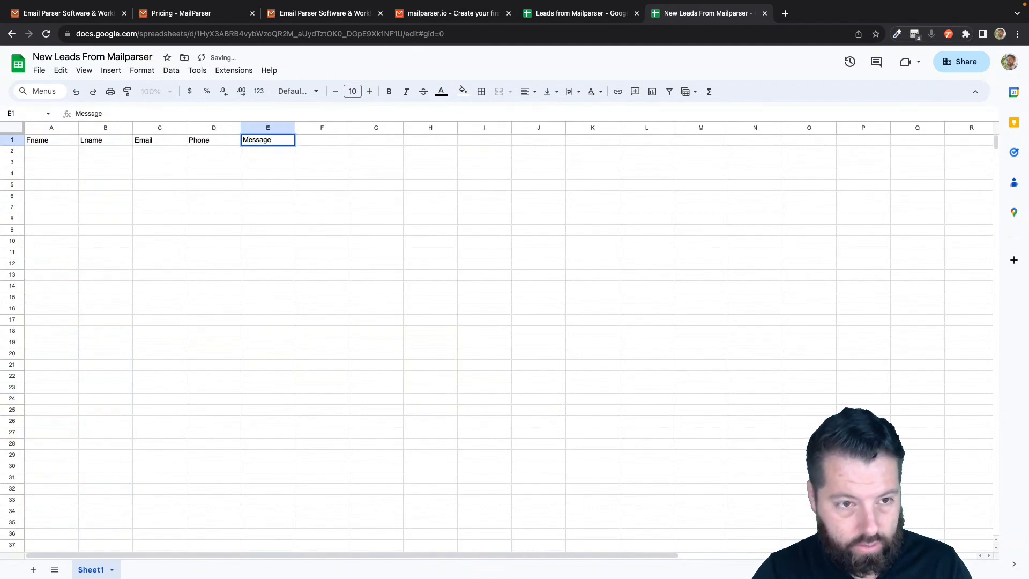
key(Tab)
text(A)
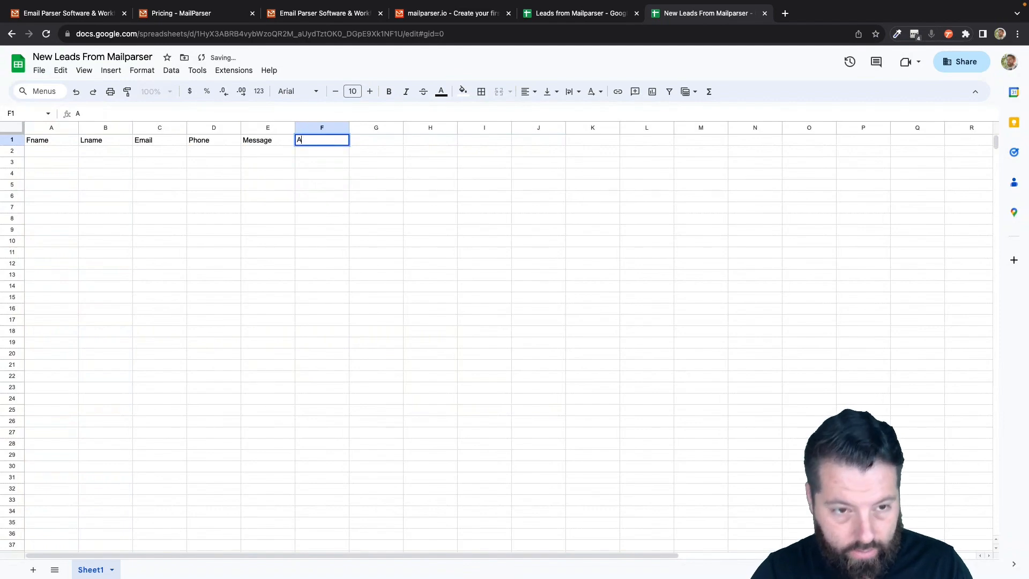
text(ddress)
key(Tab)
text(City)
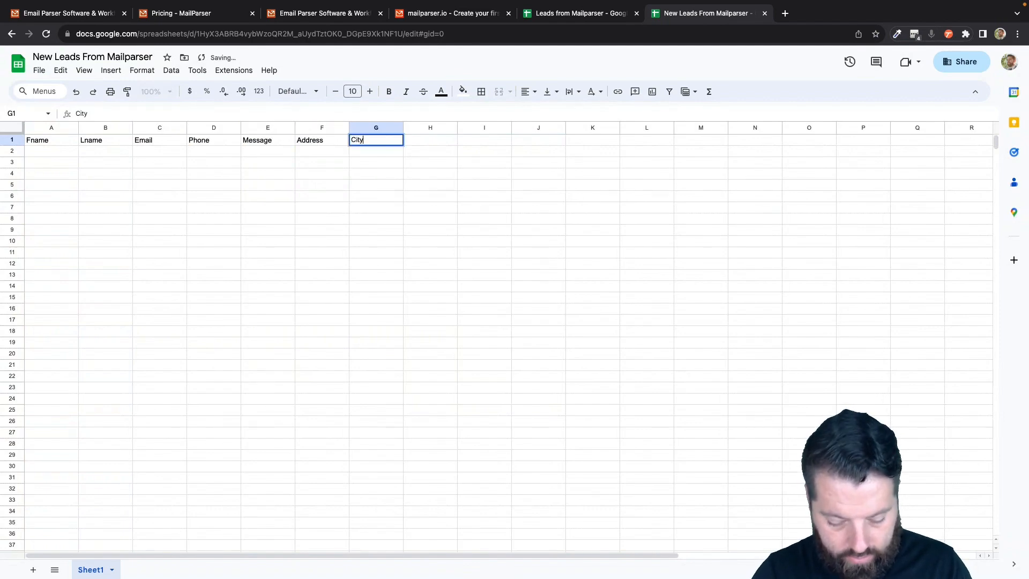
key(Tab)
text(S)
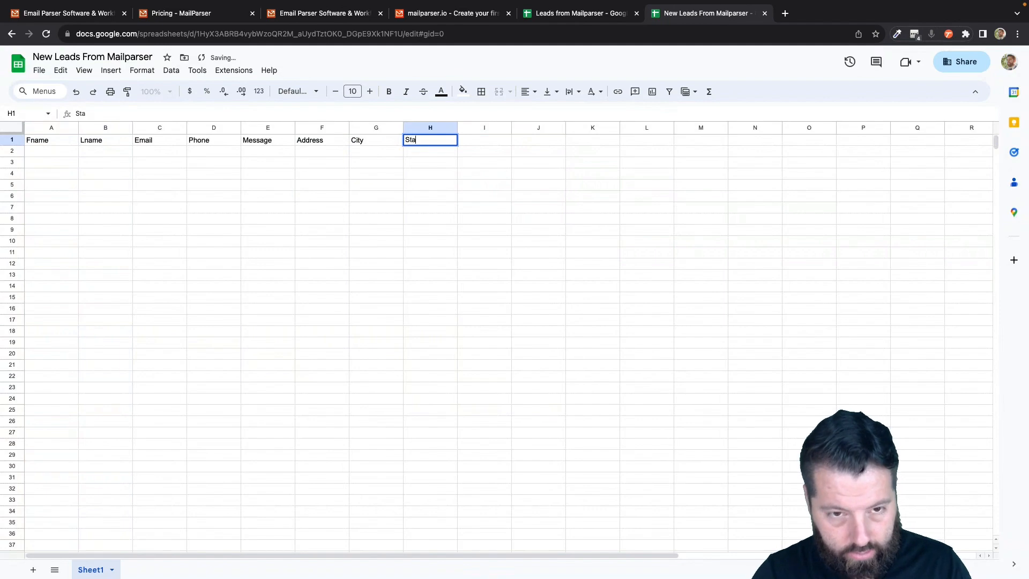
text(tate Zip)
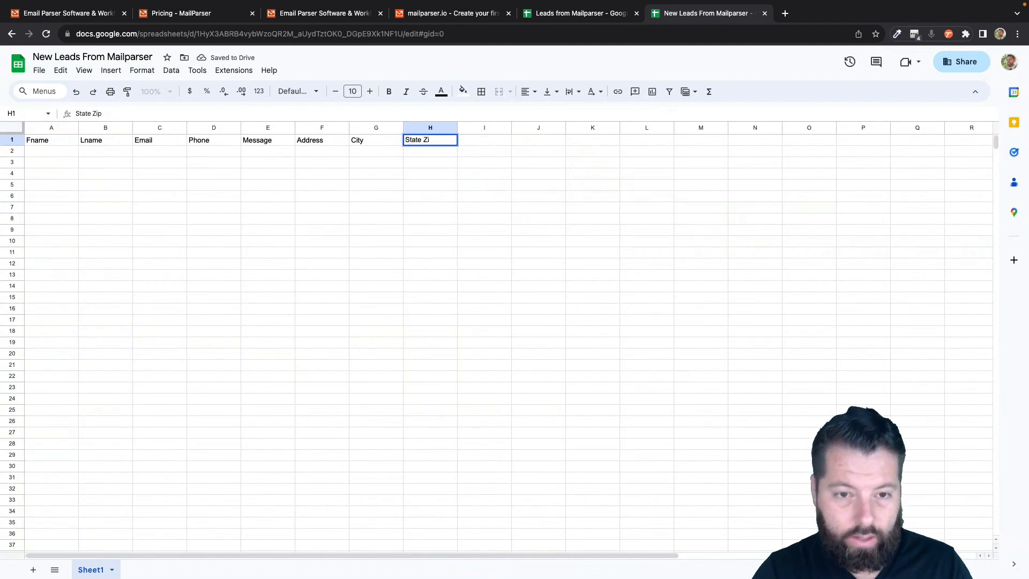
key(BackSpace)
key(BackSpace)
key(BackSpace)
key(Tab)
text(Zip)
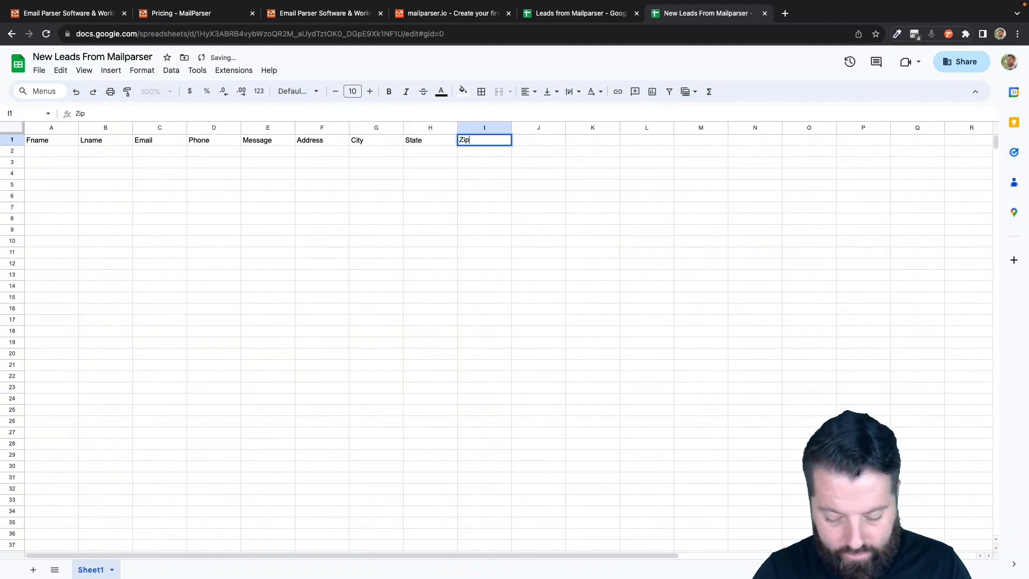
key(Return)
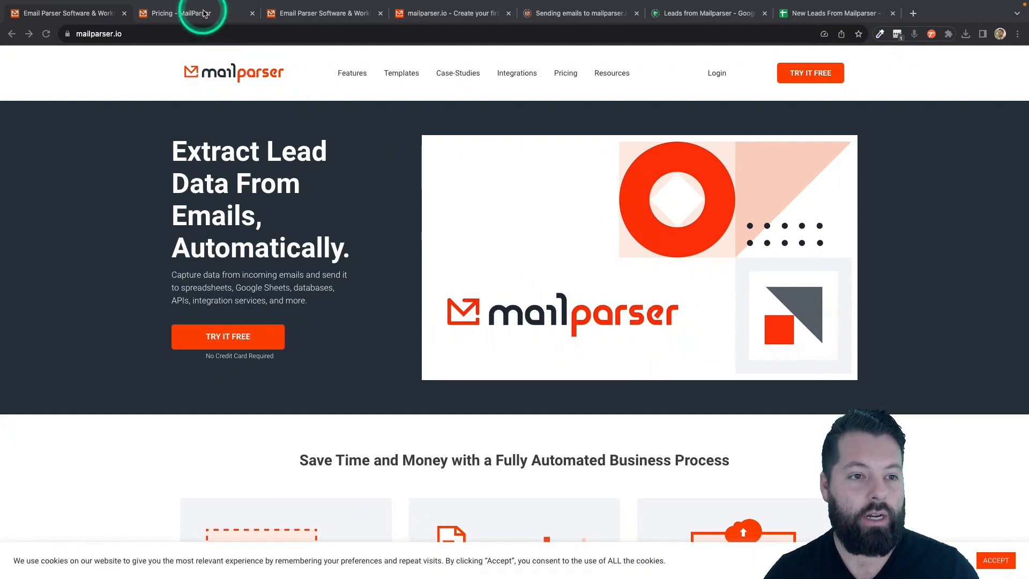
- Review Mailparser's pricing plans, then go to the app's empty inbox start page
click(200, 14)
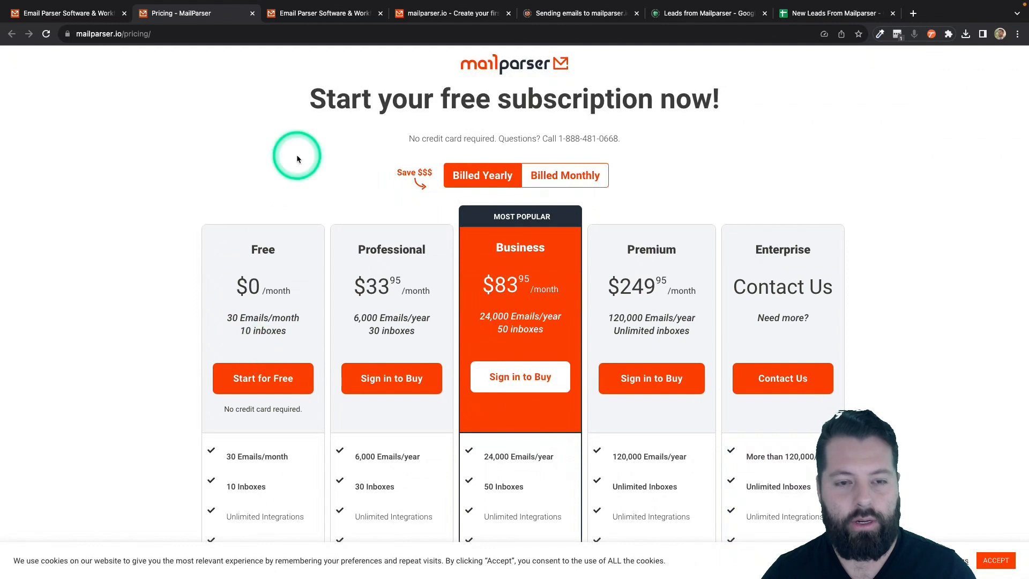
click(437, 13)
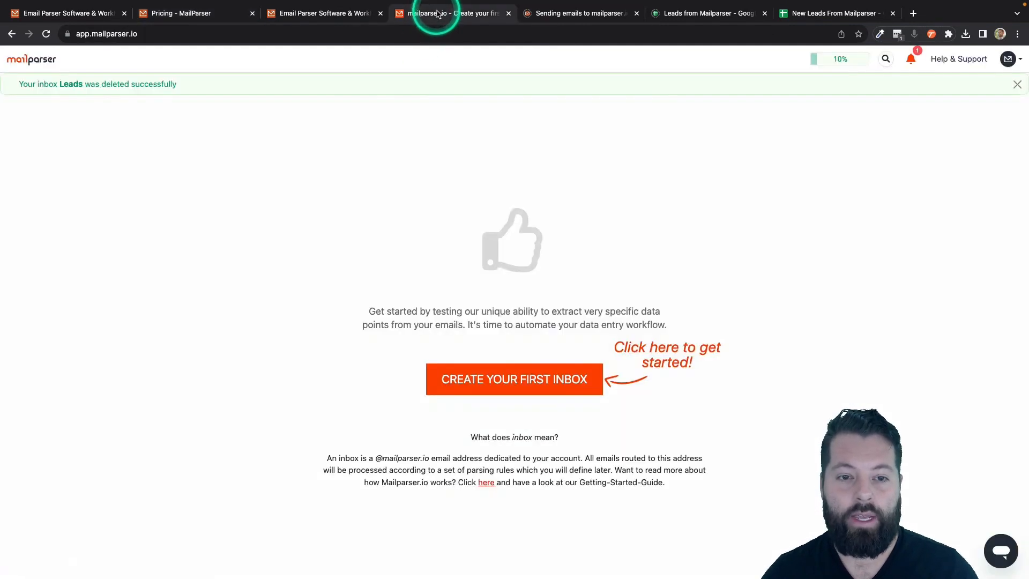
- Create a new Mailparser inbox named 'Le' for leads and save it
click(510, 382)
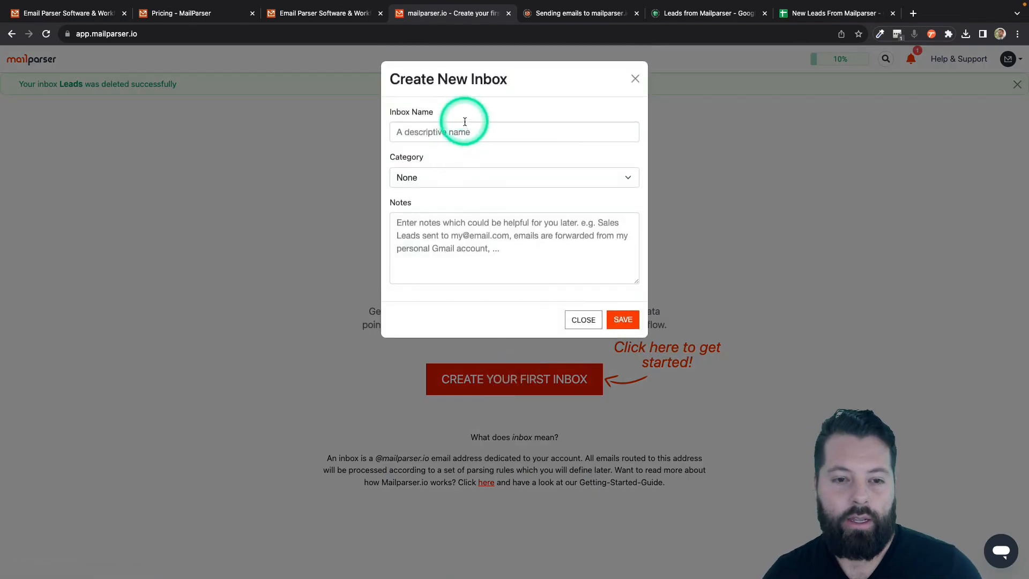
click(463, 132)
text(LE)
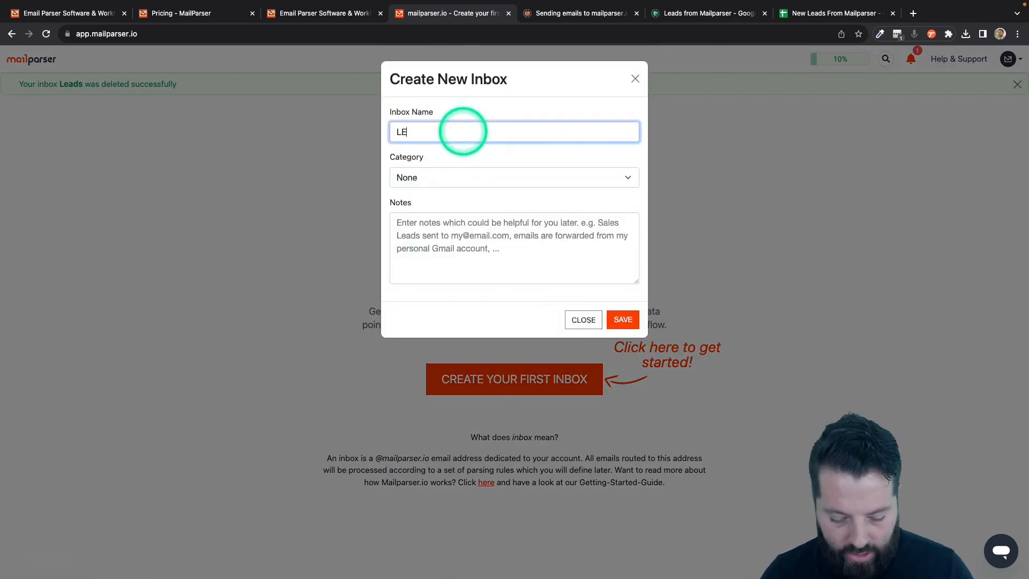
key(BackSpace)
text(eads)
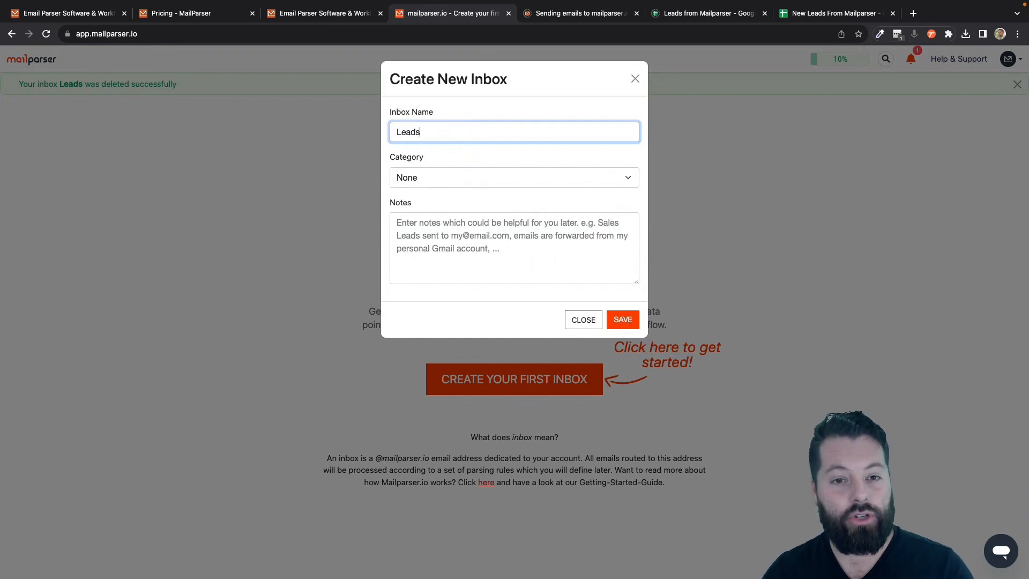
click(623, 322)
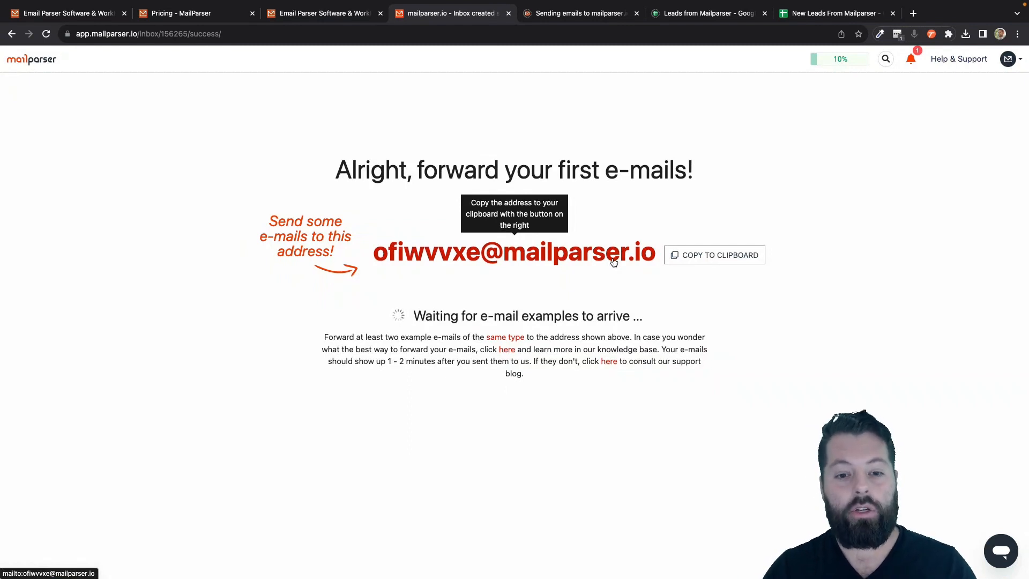
- Copy the Leads inbox's forwarding e-mail address to the clipboard and dismiss the confirmation
click(532, 263)
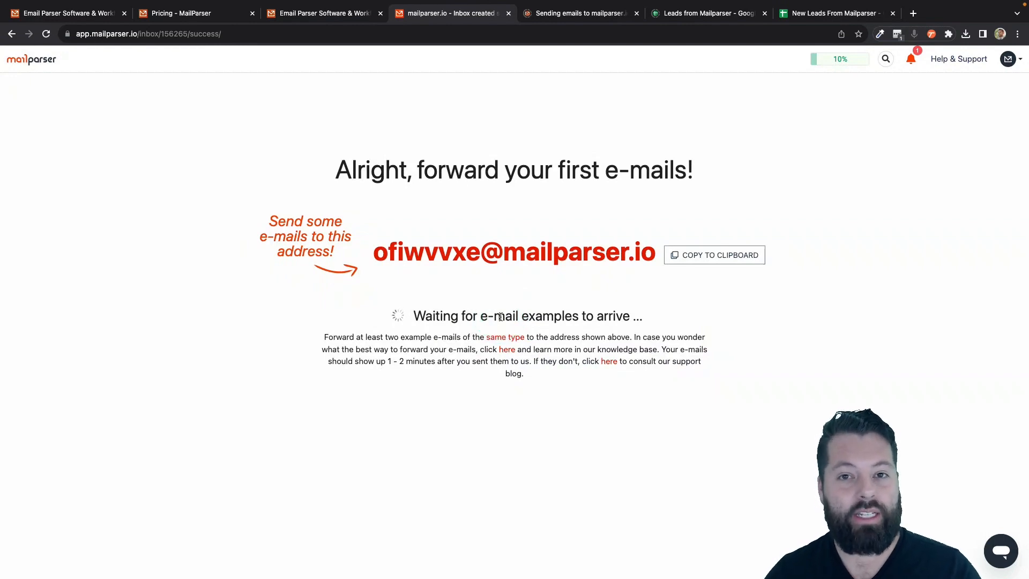
click(715, 260)
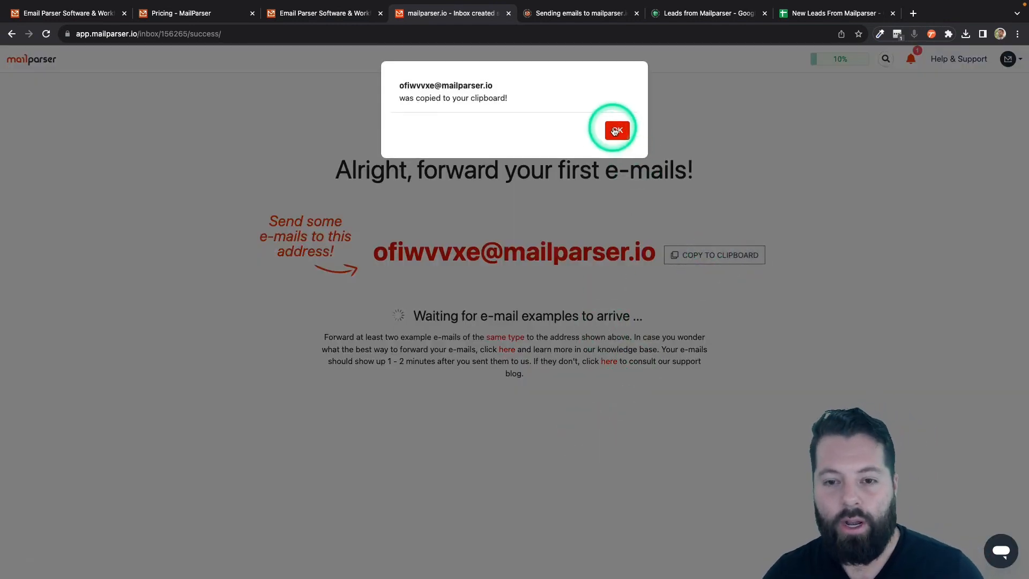
click(617, 131)
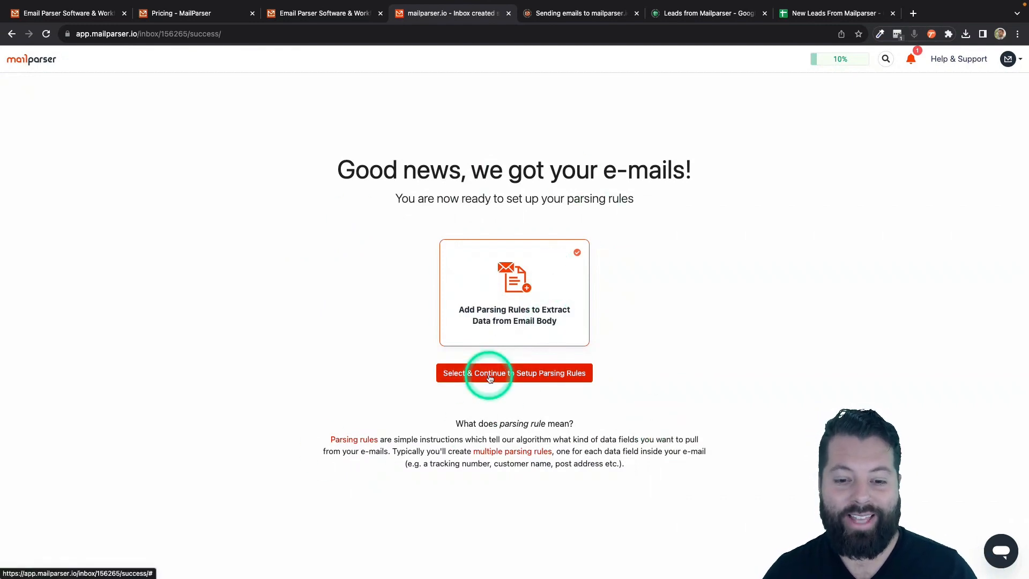
- Pick an email category and build parsing rules from the Realtor inquiry template
click(536, 377)
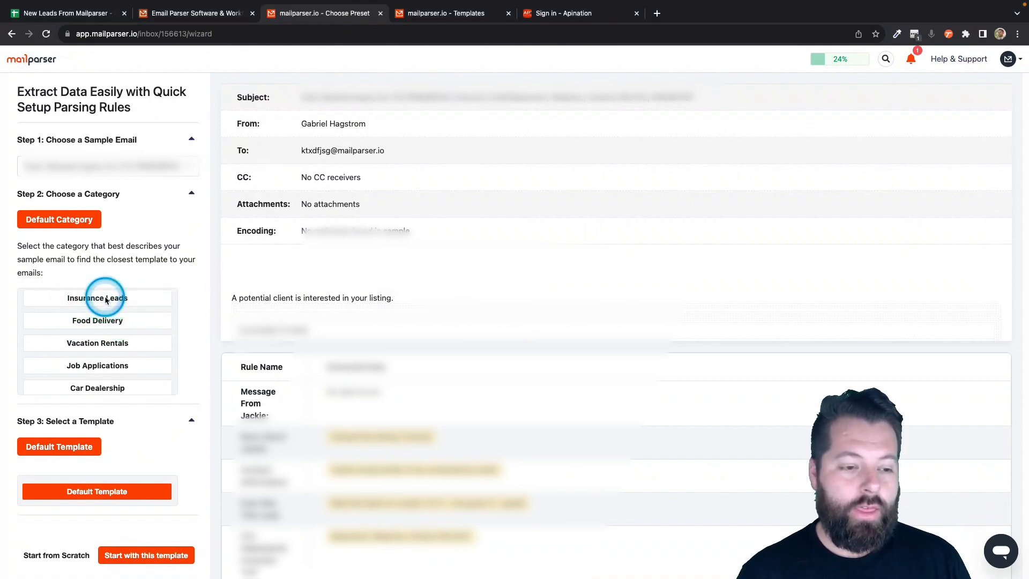
click(106, 300)
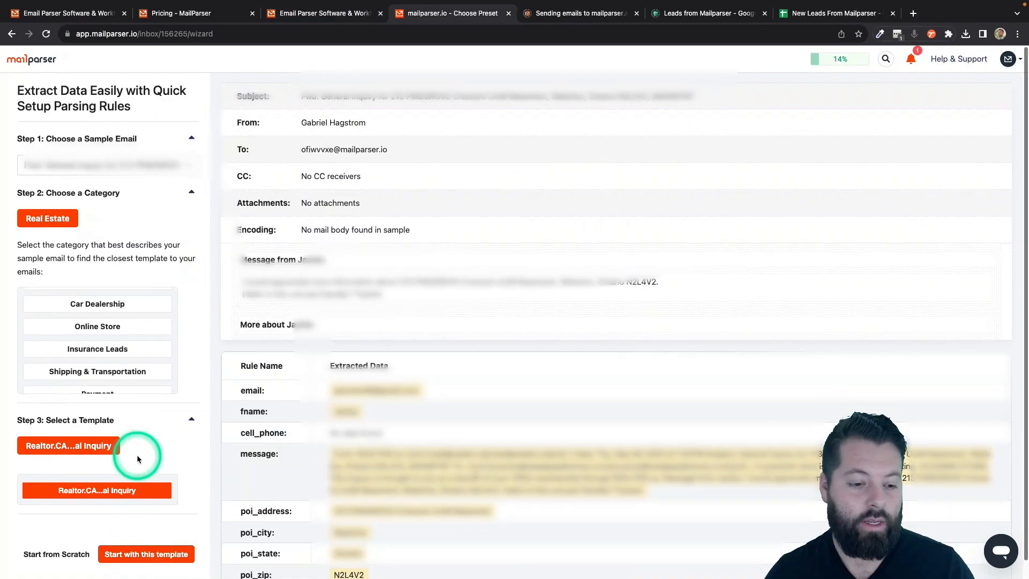
scroll(165, 439, down, 1)
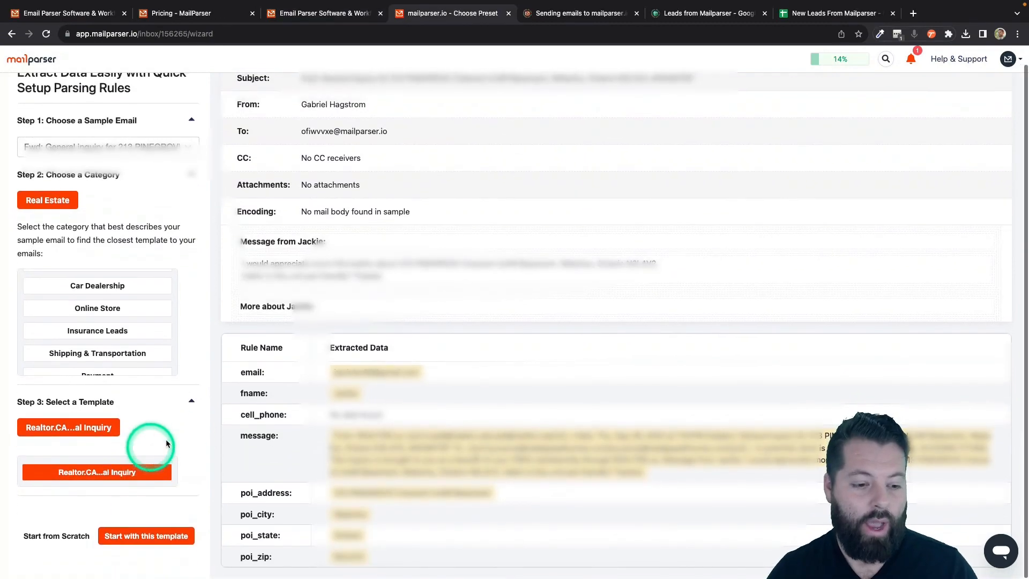
click(180, 540)
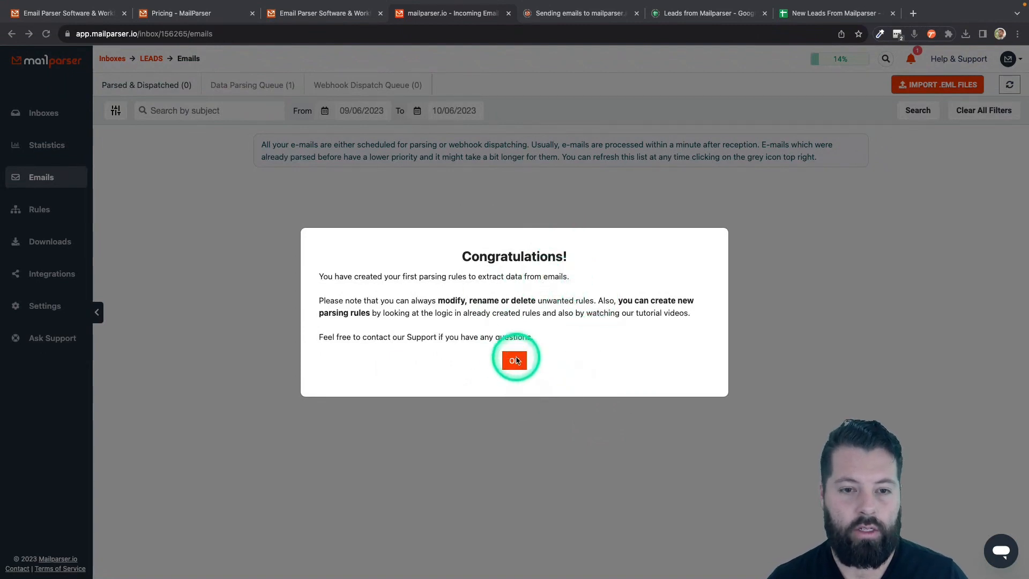
- Dismiss the Congratulations! dialog to see the LEADS inbox's email list
click(514, 360)
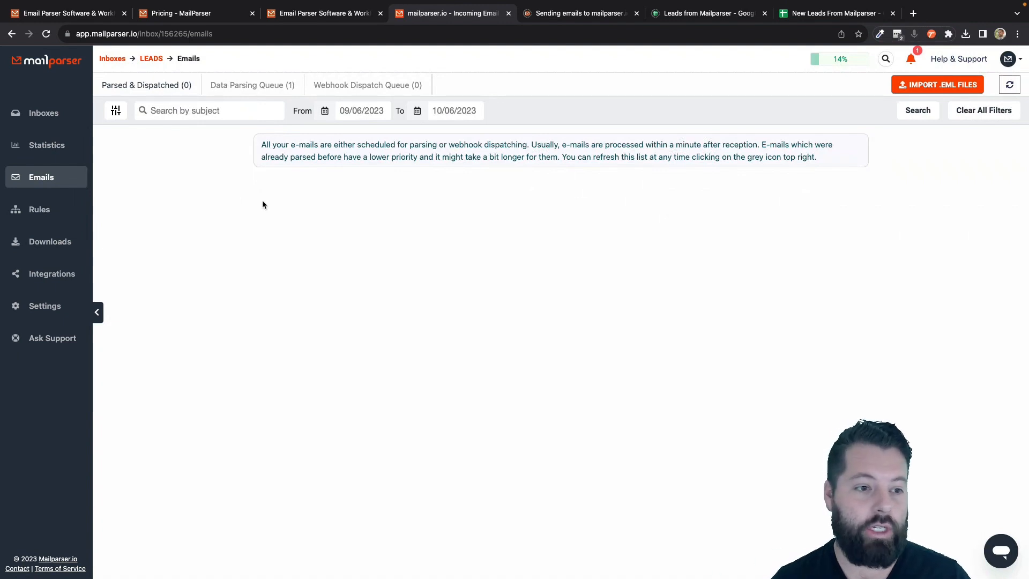
- Start a new Google Sheets integration from the LEADS inbox's Integrations page
click(45, 278)
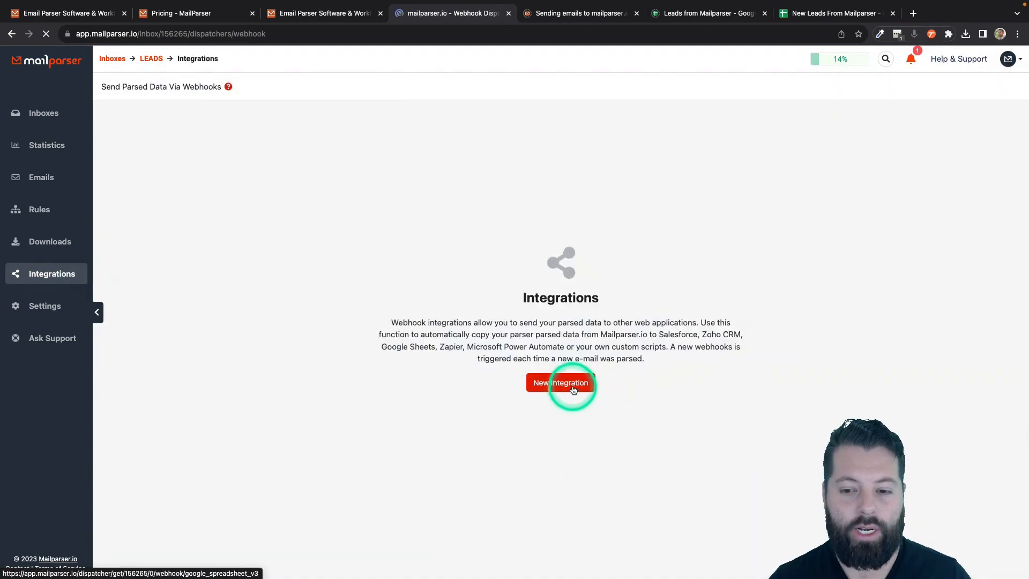
click(573, 390)
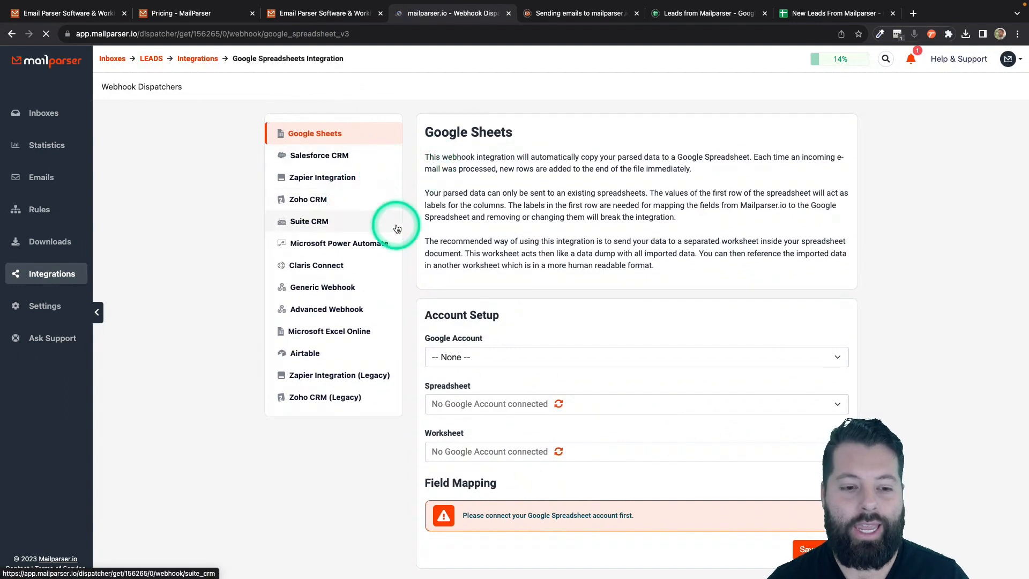
click(335, 288)
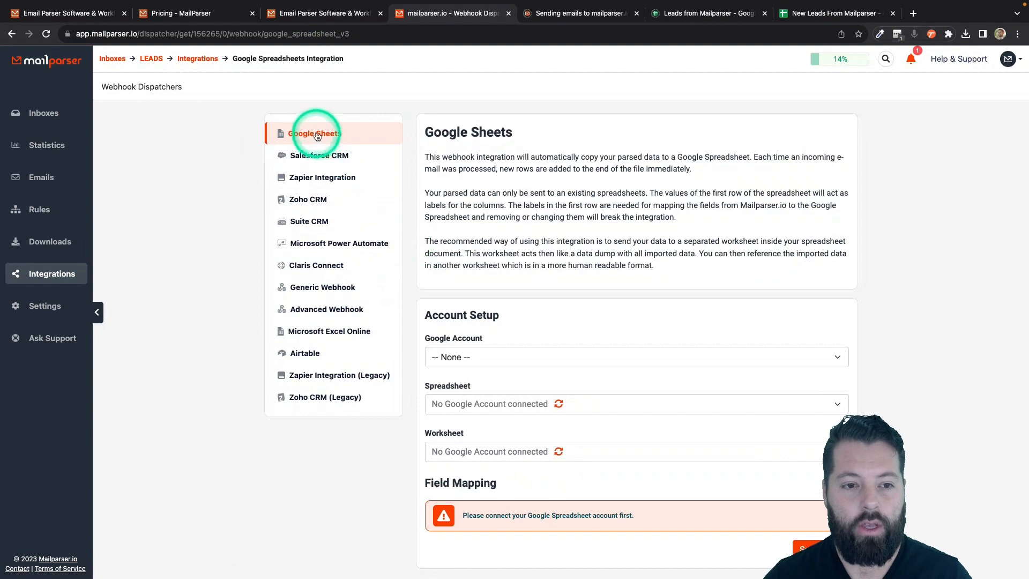
scroll(472, 214, down, 1)
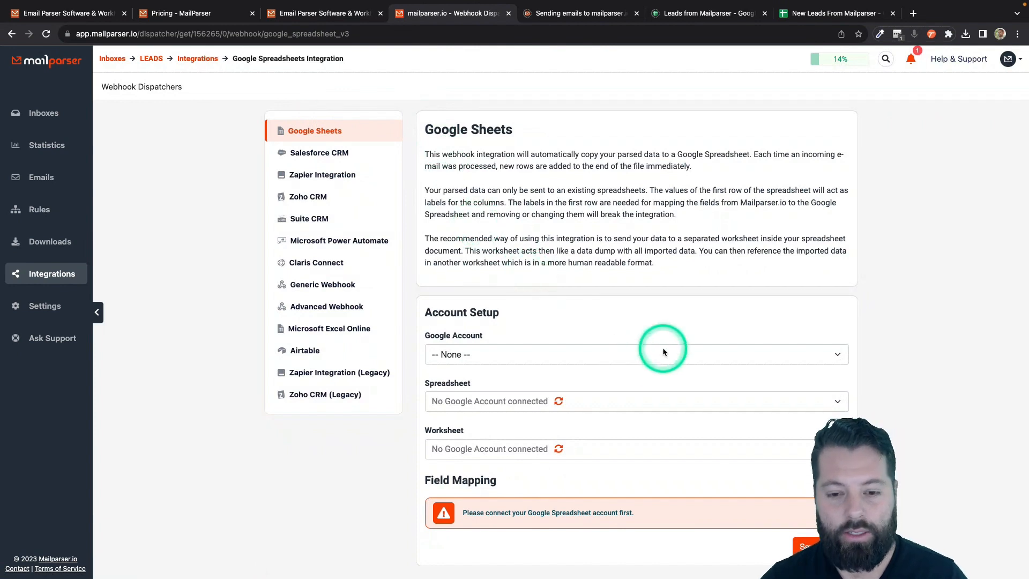
- Connect the Google account and target the 'New Leads From Mailparser' spreadsheet, Sheet1
click(518, 356)
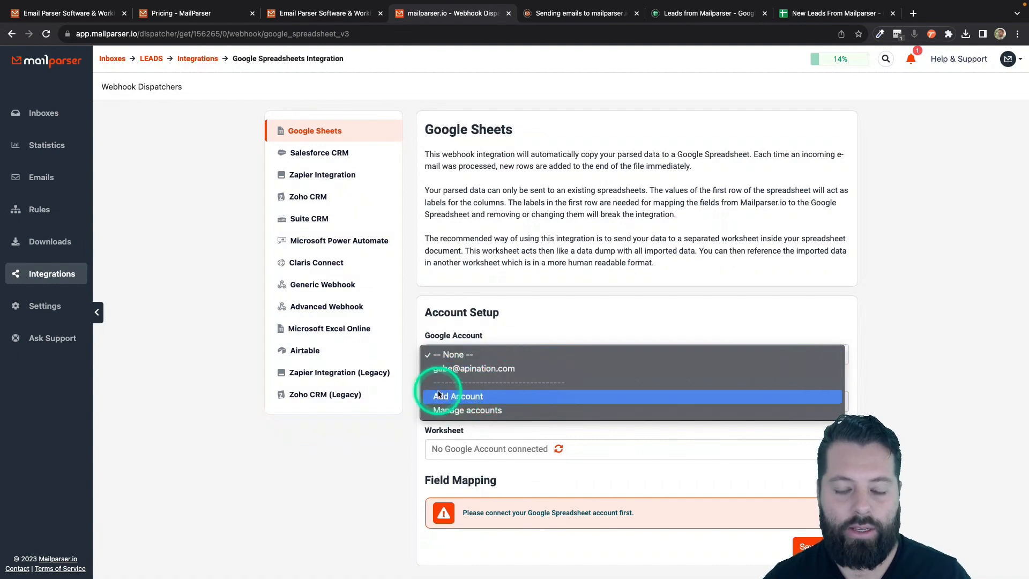
click(449, 368)
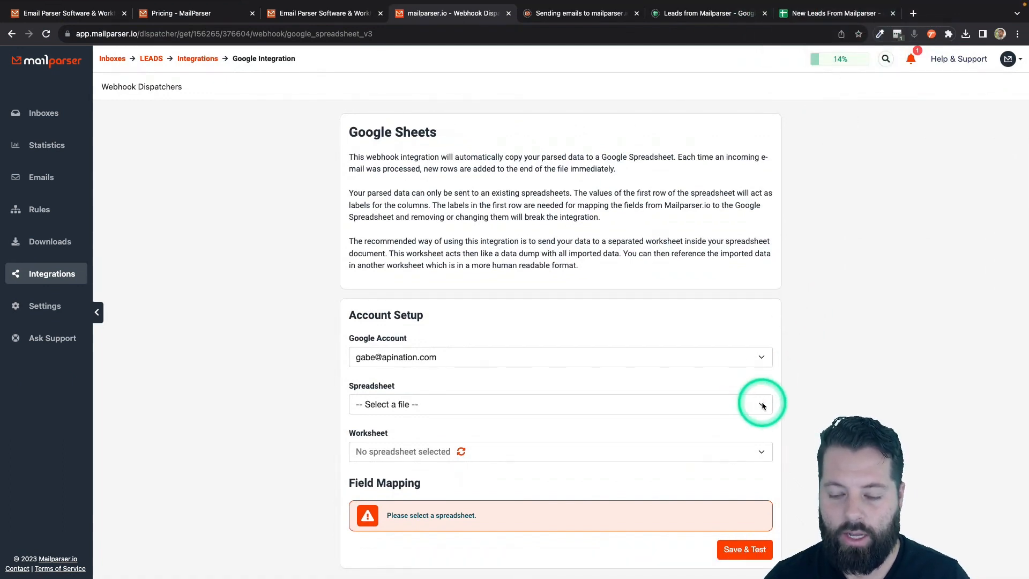
click(762, 406)
scroll(518, 531, down, 10)
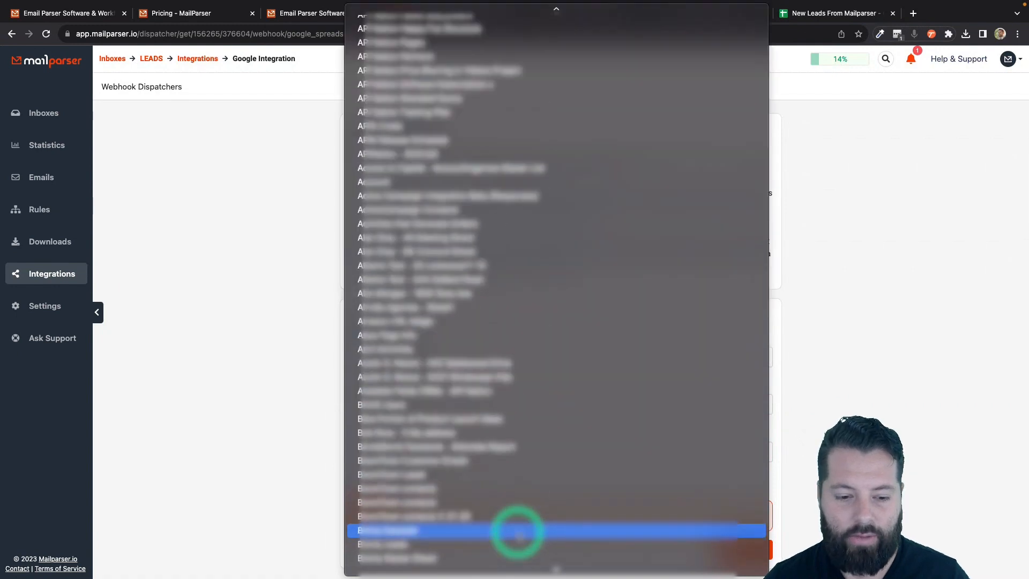
scroll(517, 530, down, 20)
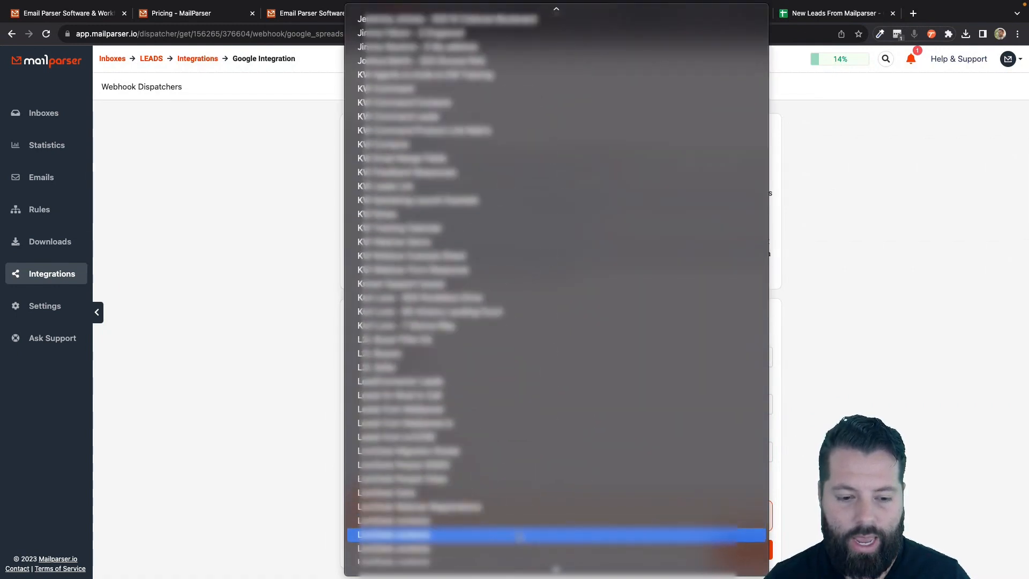
scroll(519, 536, down, 20)
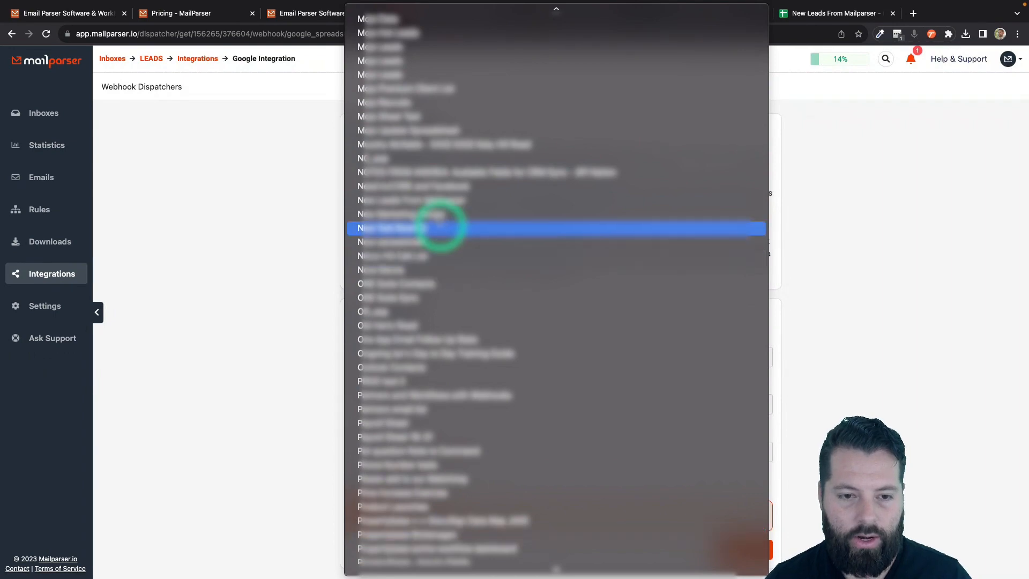
click(401, 202)
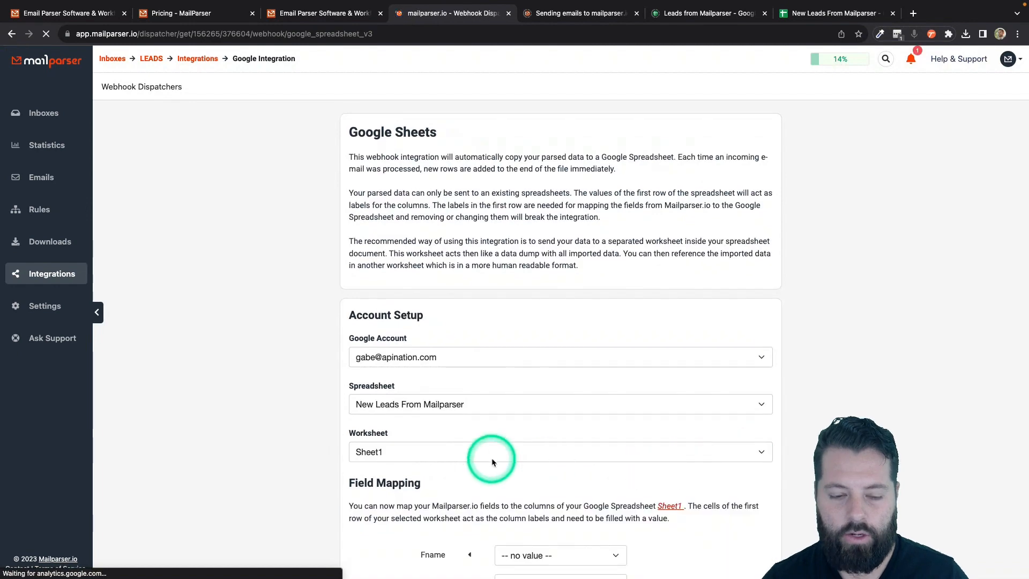
- Map Fname→fname, Email→email, Phone→cell_phone, Message→message, leaving Lname unmapped
scroll(346, 459, down, 5)
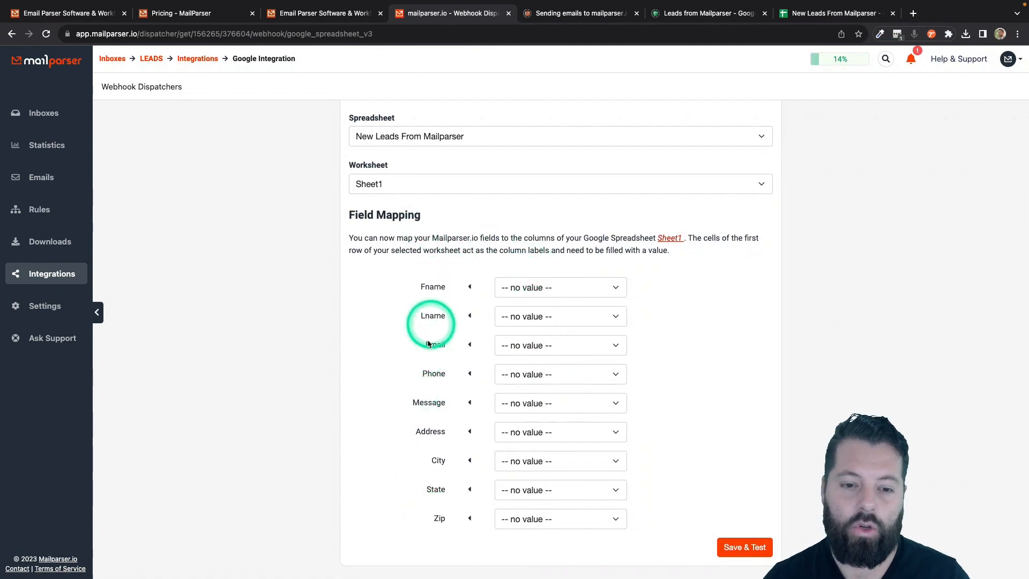
click(528, 290)
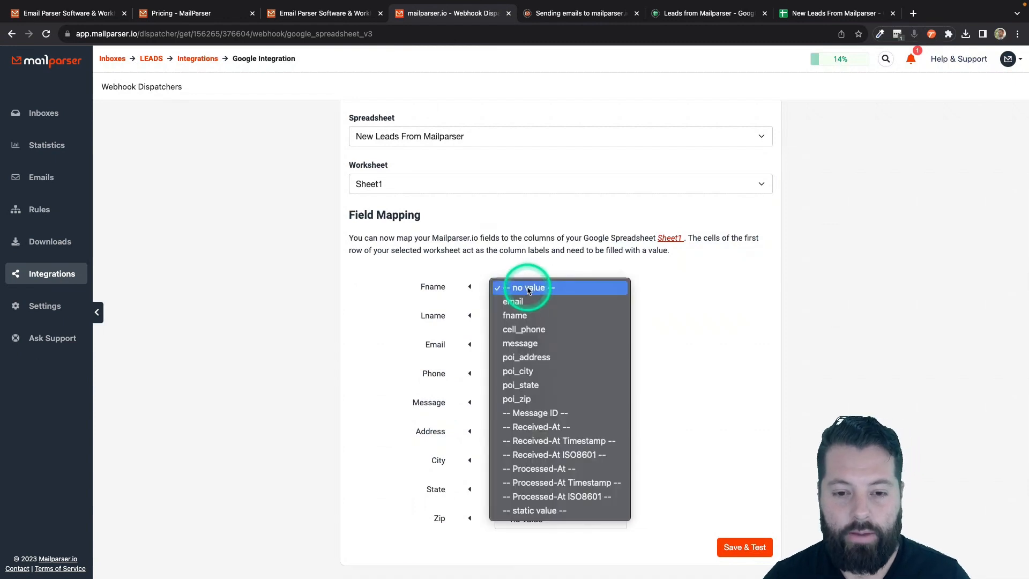
click(519, 316)
click(519, 317)
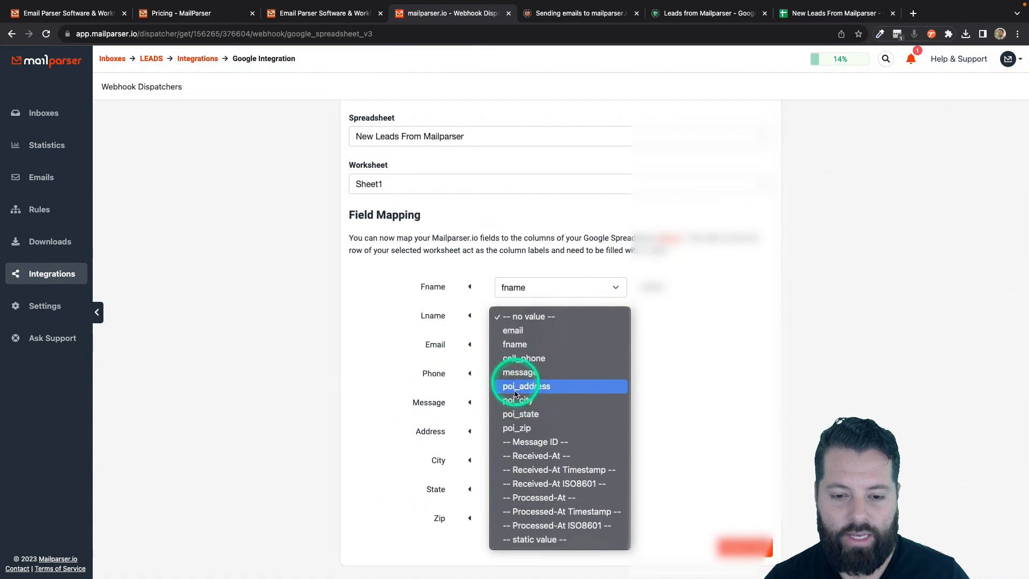
click(672, 339)
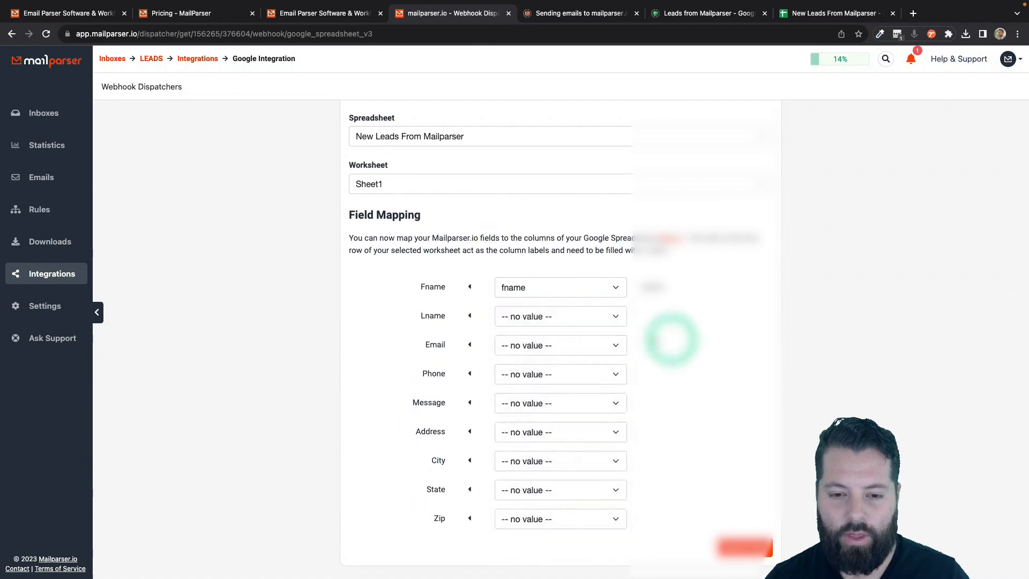
click(595, 317)
click(690, 316)
click(585, 346)
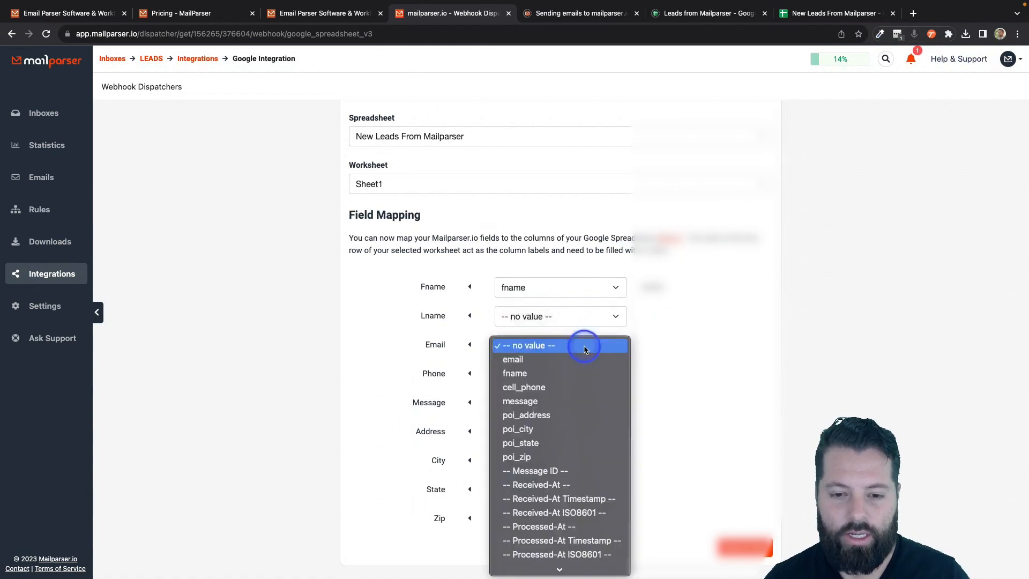
click(558, 359)
click(560, 376)
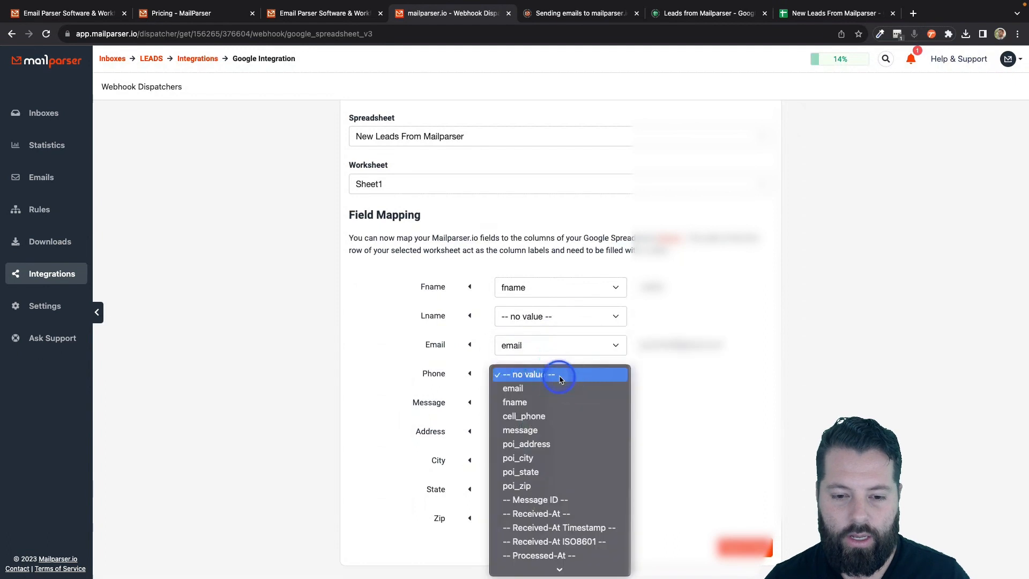
click(545, 415)
click(548, 411)
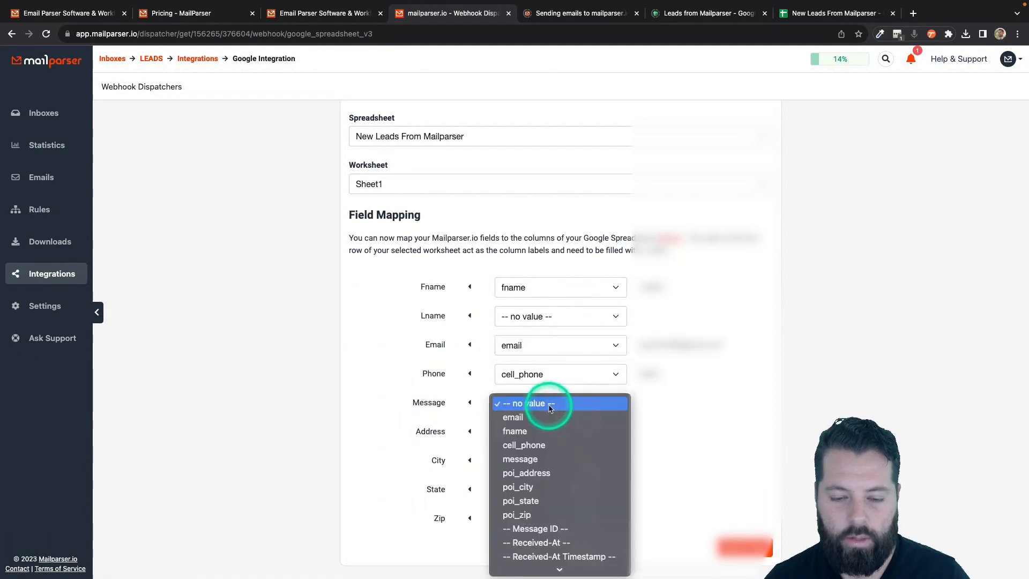
click(542, 457)
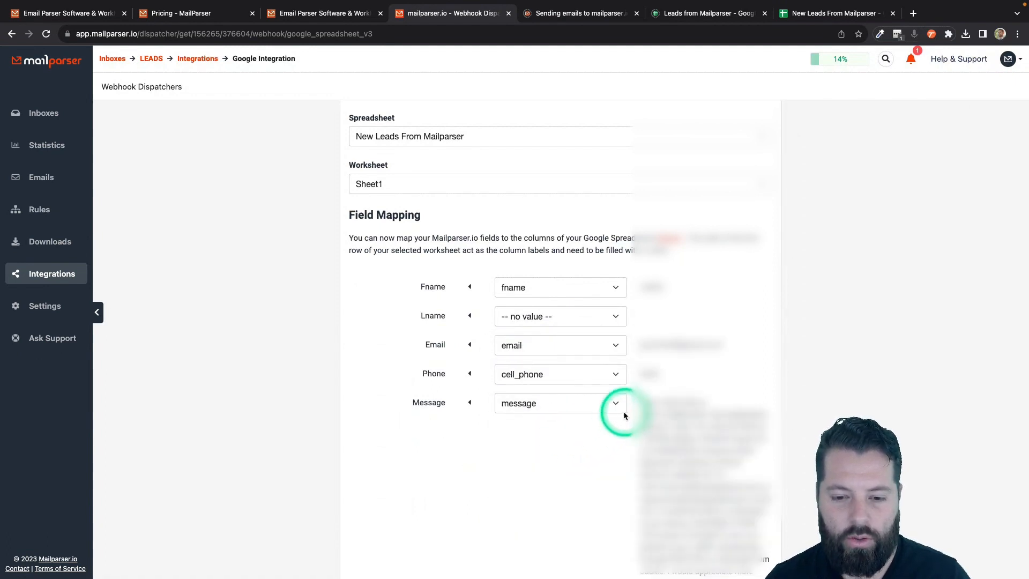
- Map Address, City, State and Zip to poi_address, poi_city, poi_state and poi_zip
scroll(584, 514, down, 5)
click(606, 432)
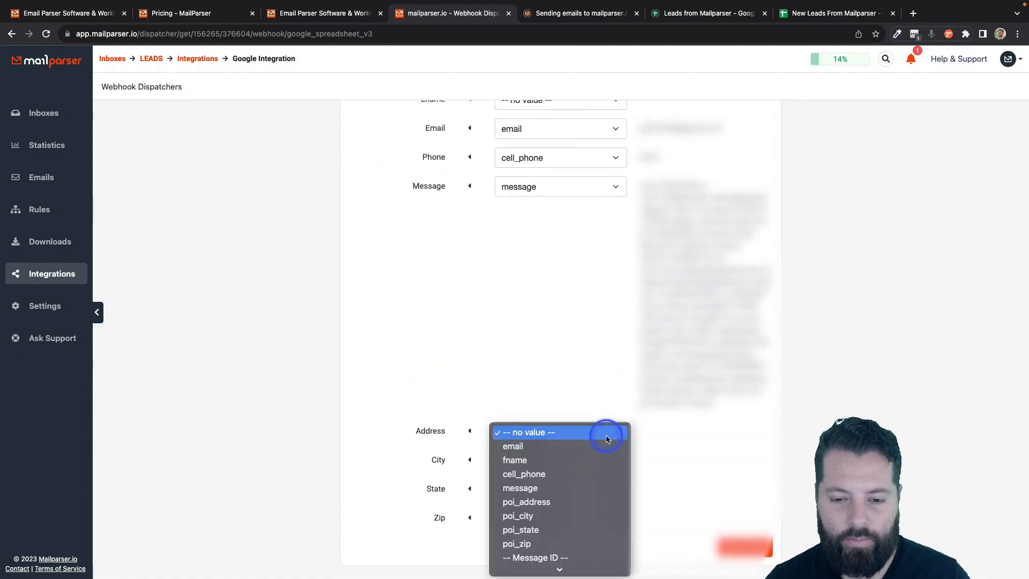
click(538, 499)
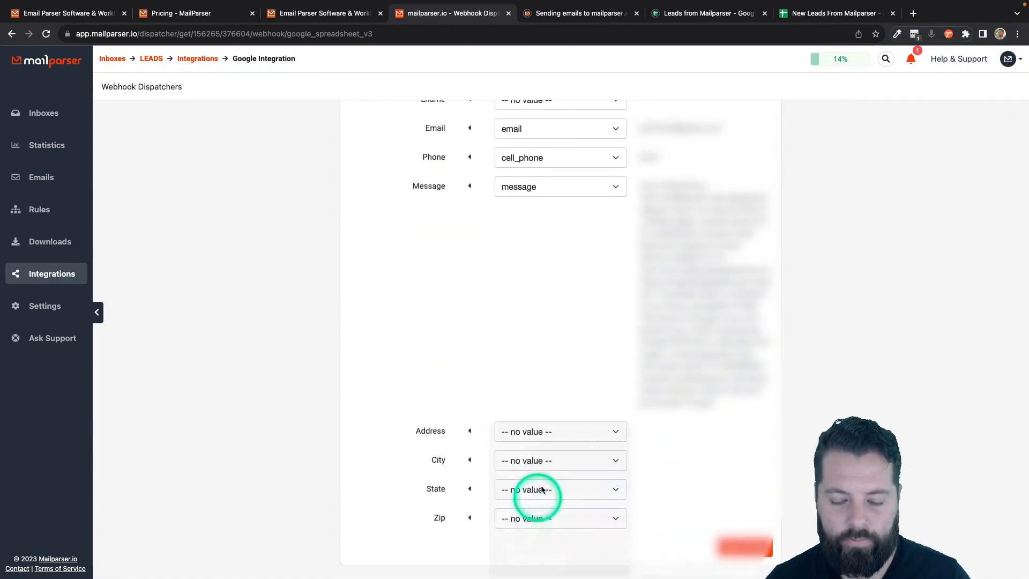
click(549, 471)
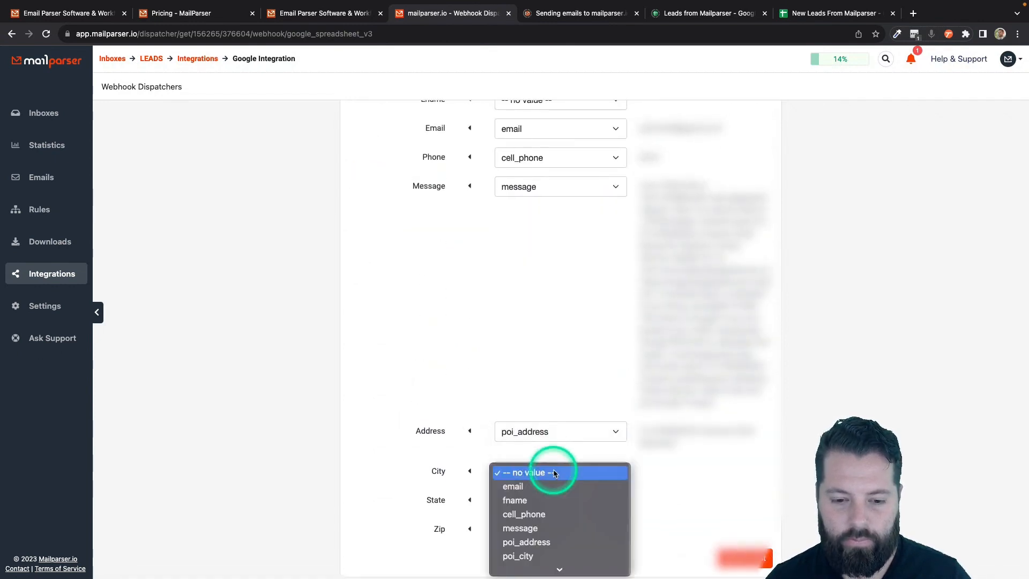
click(526, 556)
click(546, 500)
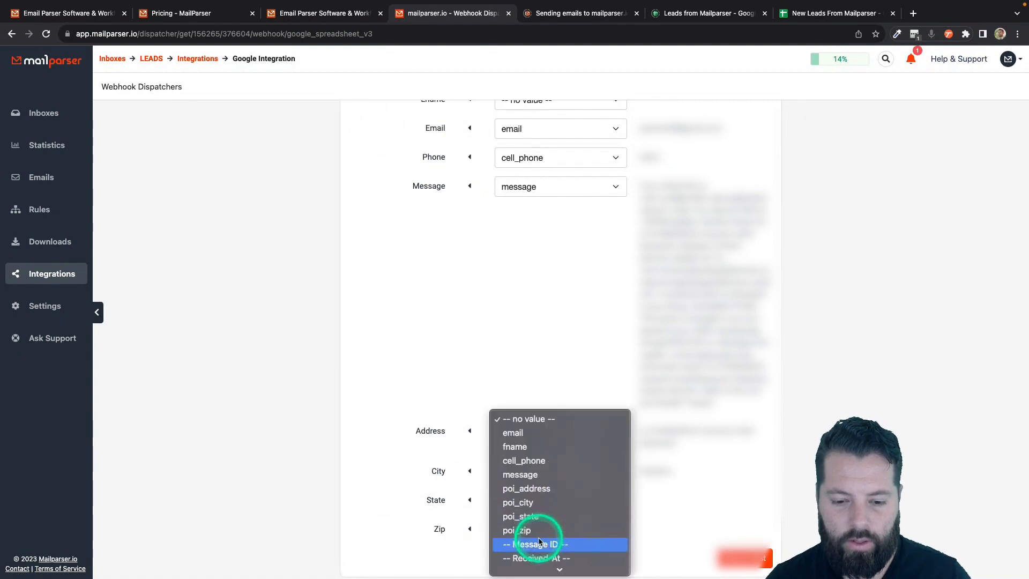
click(547, 471)
click(545, 530)
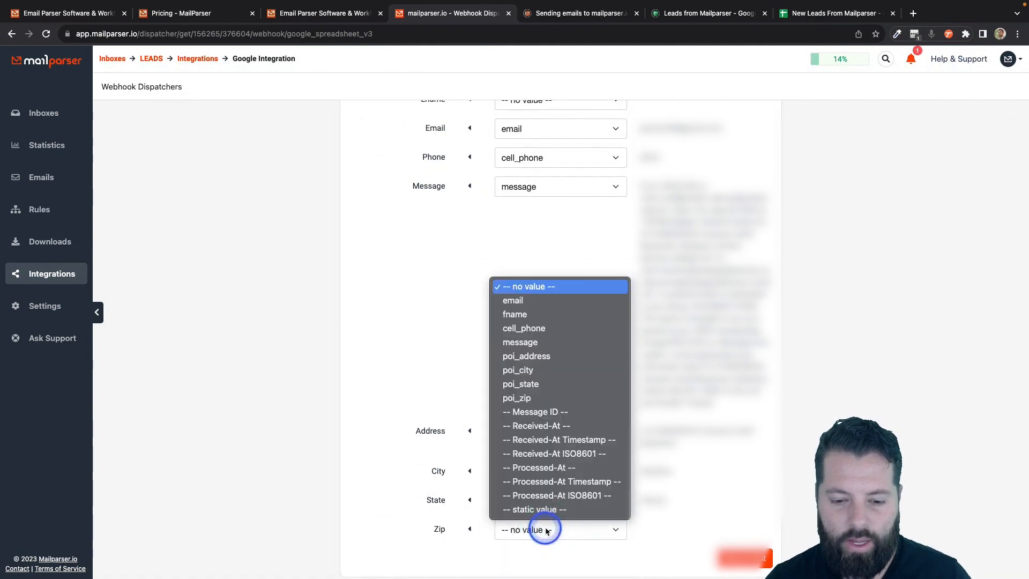
click(552, 397)
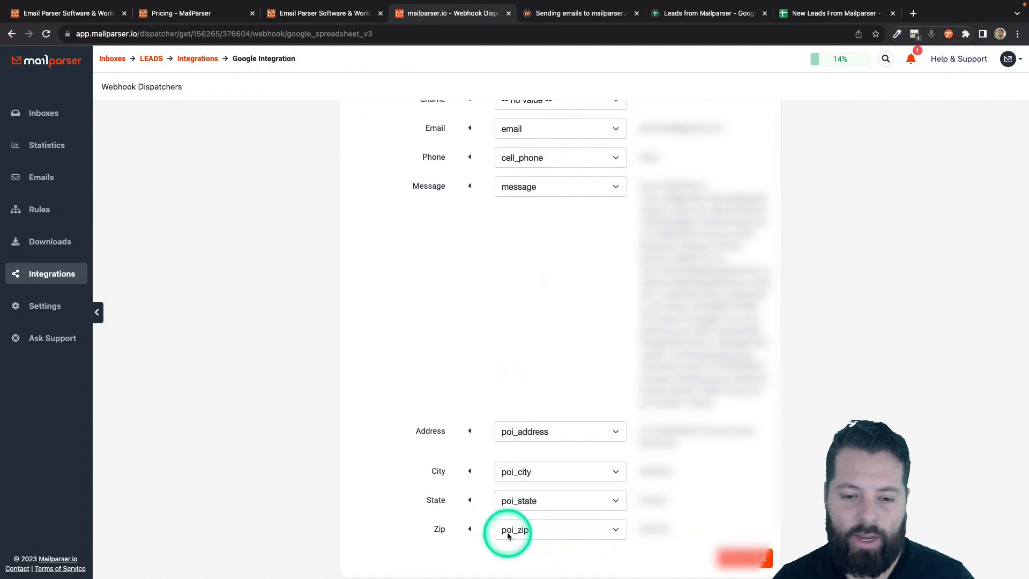
scroll(545, 304, up, 5)
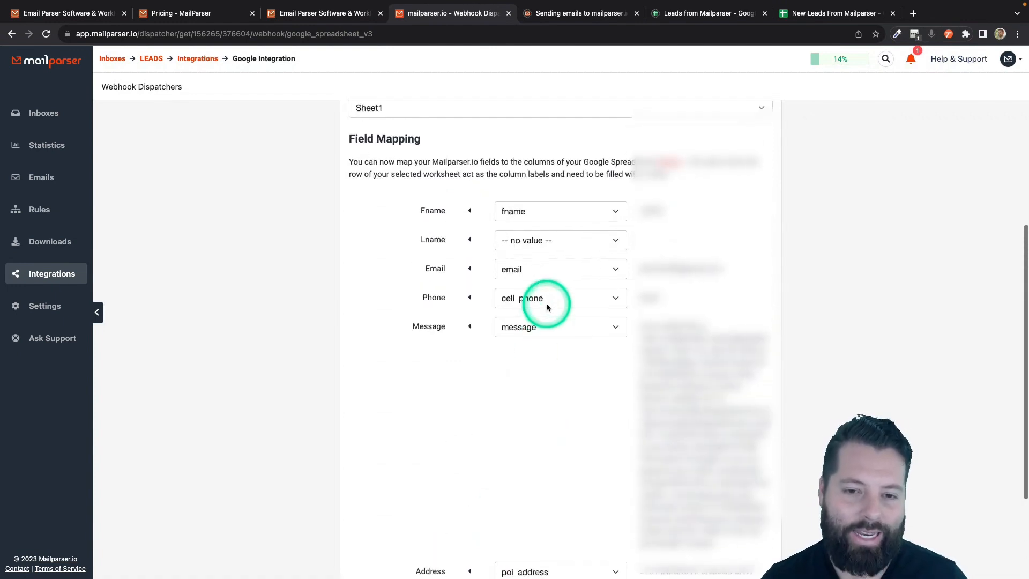
click(826, 14)
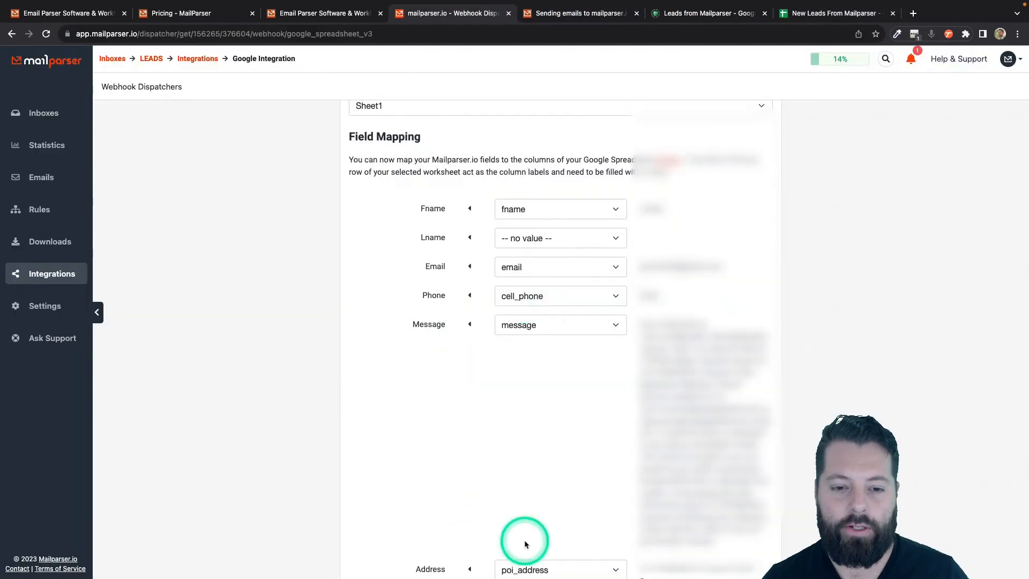
scroll(524, 539, down, 3)
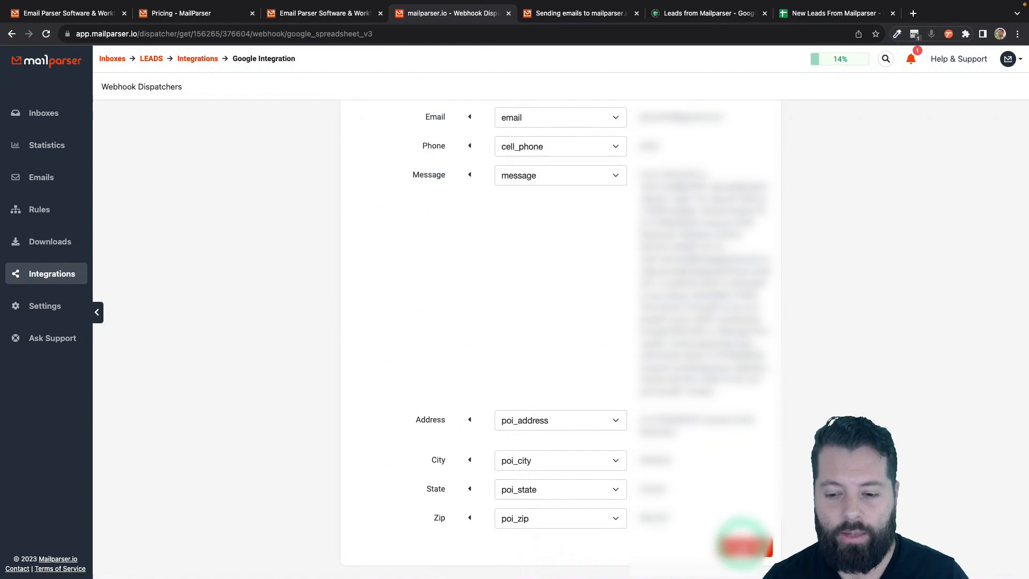
- Save and test the integration successfully, check the Emails list, then move to Apination
click(743, 548)
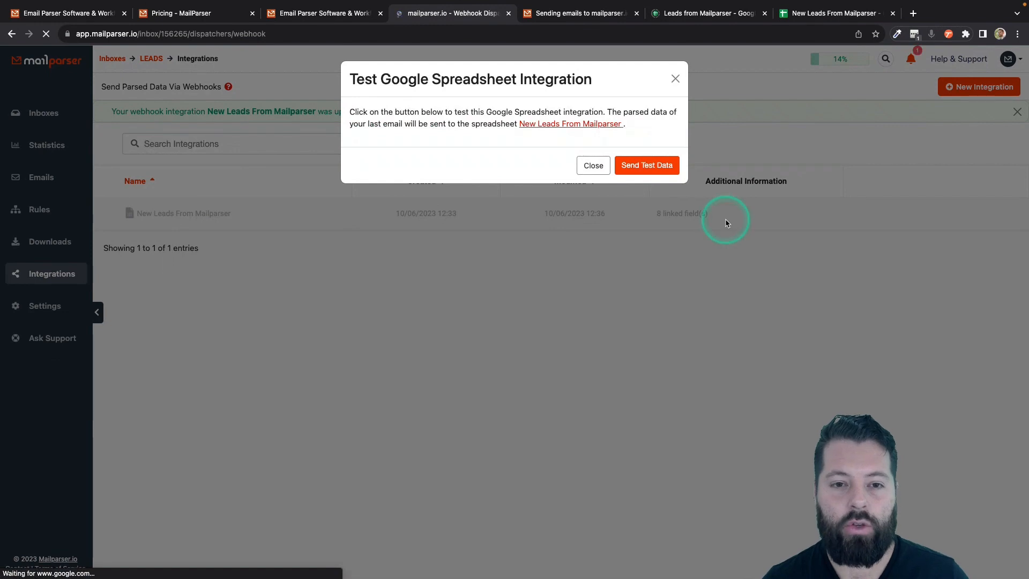
click(648, 167)
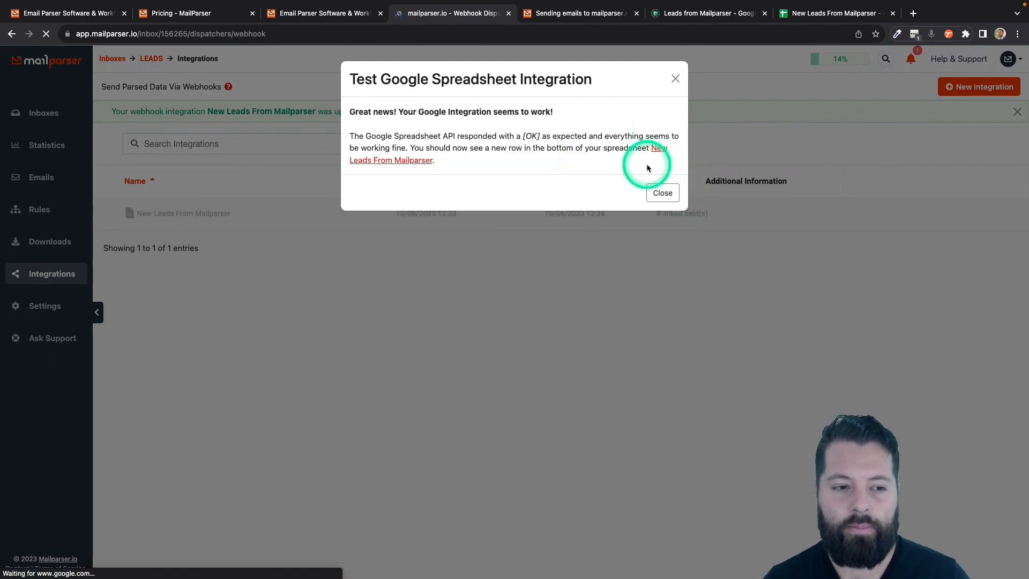
click(671, 194)
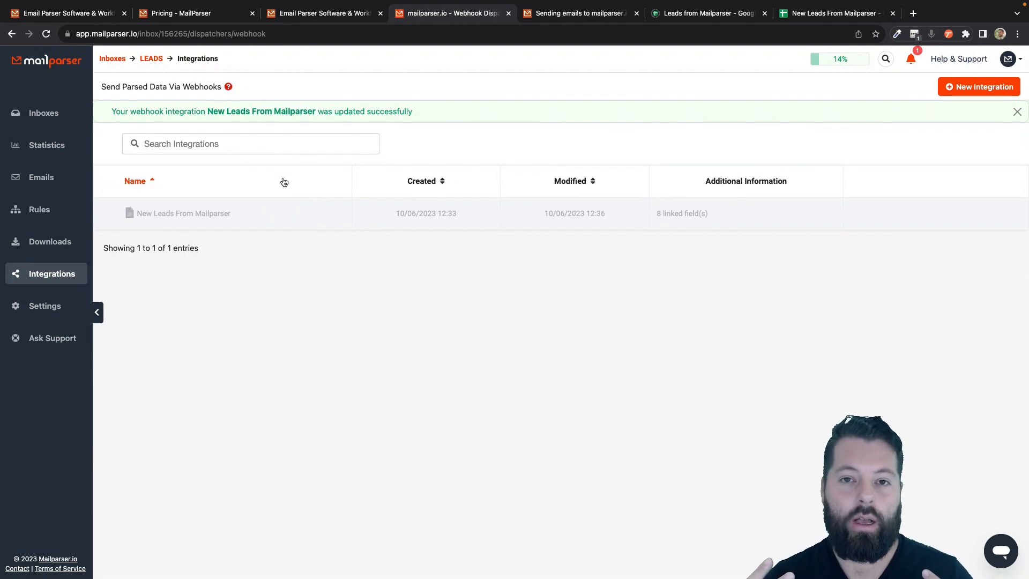
click(633, 205)
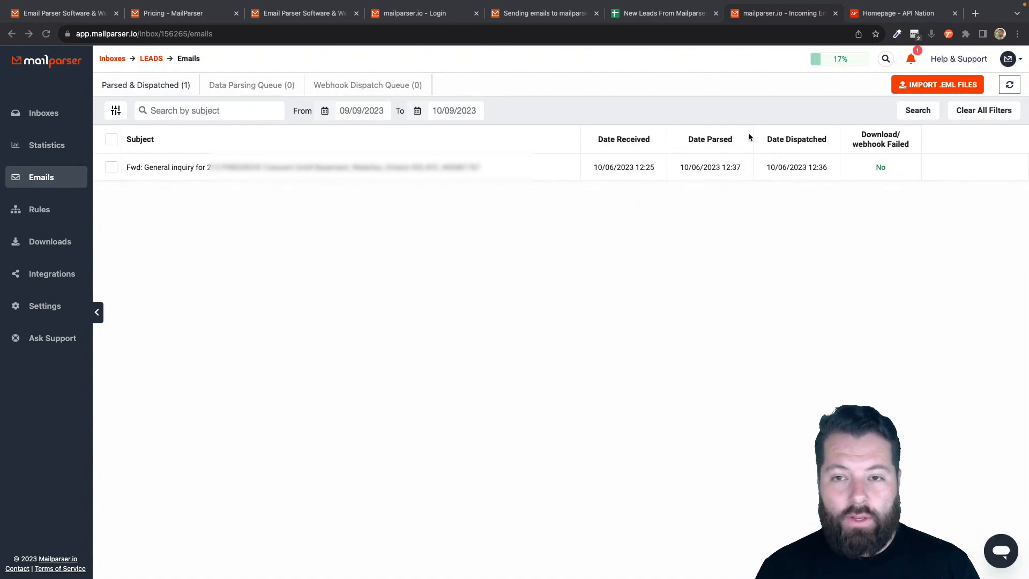
click(890, 13)
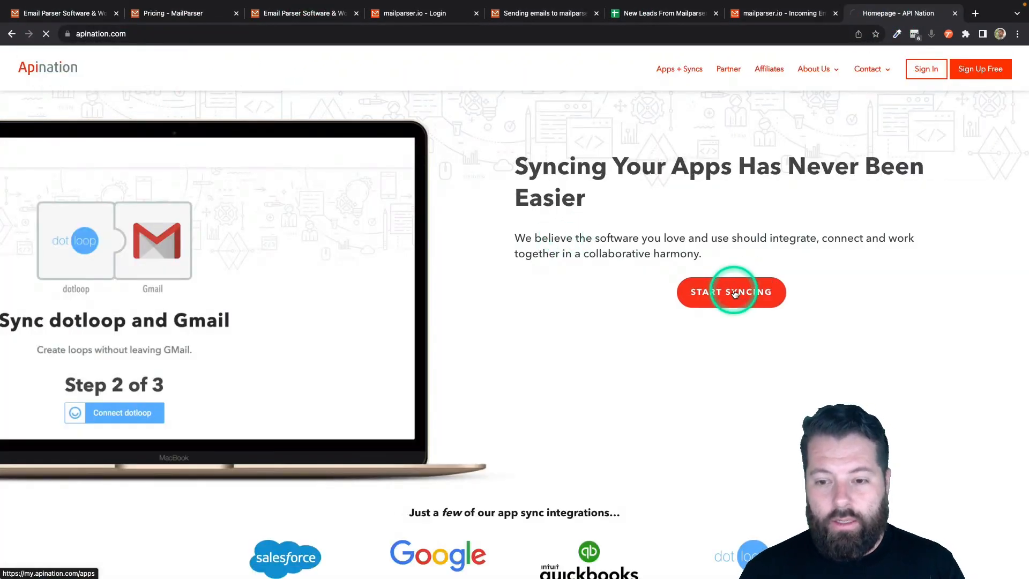
- Pick Google Sheets, then kvCORE, and activate the Google Sheets Spreadsheet into kvCORE sync
scroll(581, 345, down, 4)
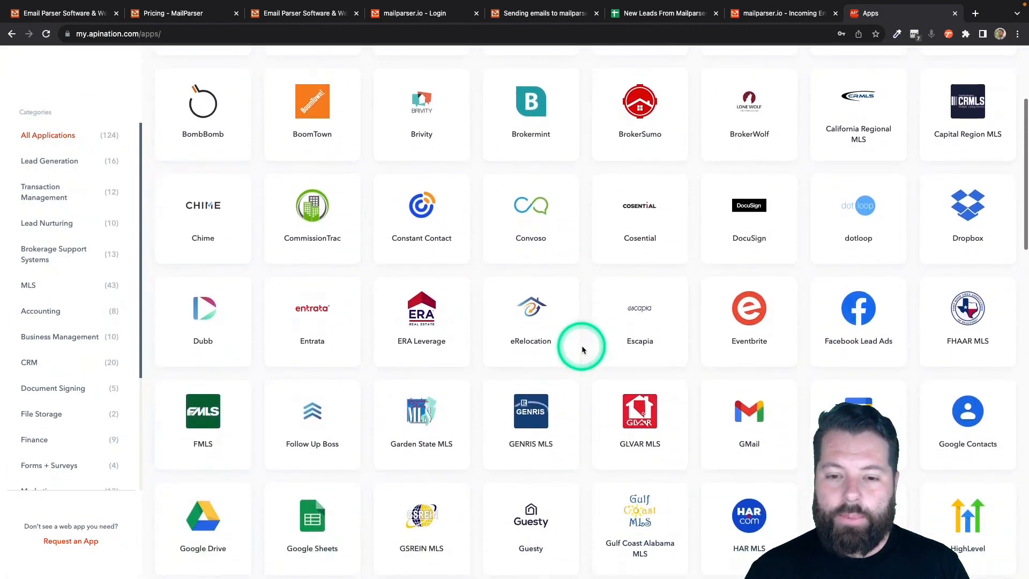
scroll(581, 345, down, 5)
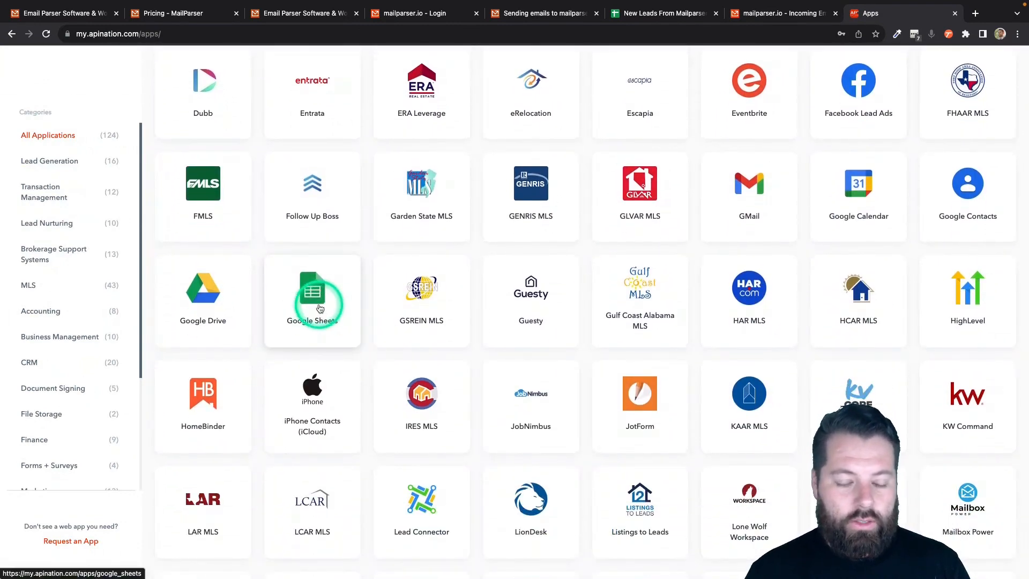
click(320, 309)
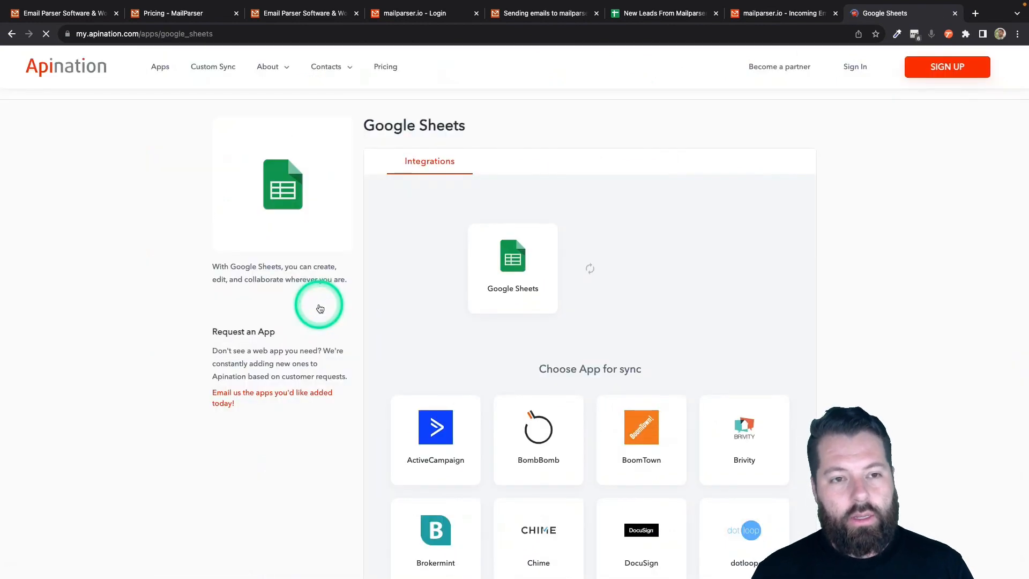
scroll(542, 329, down, 3)
scroll(548, 336, down, 7)
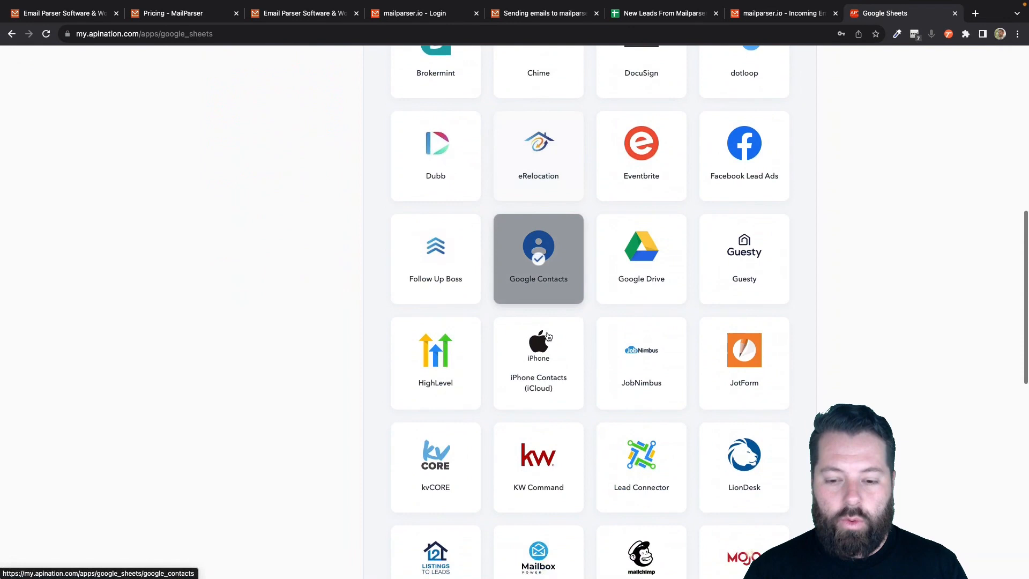
click(460, 475)
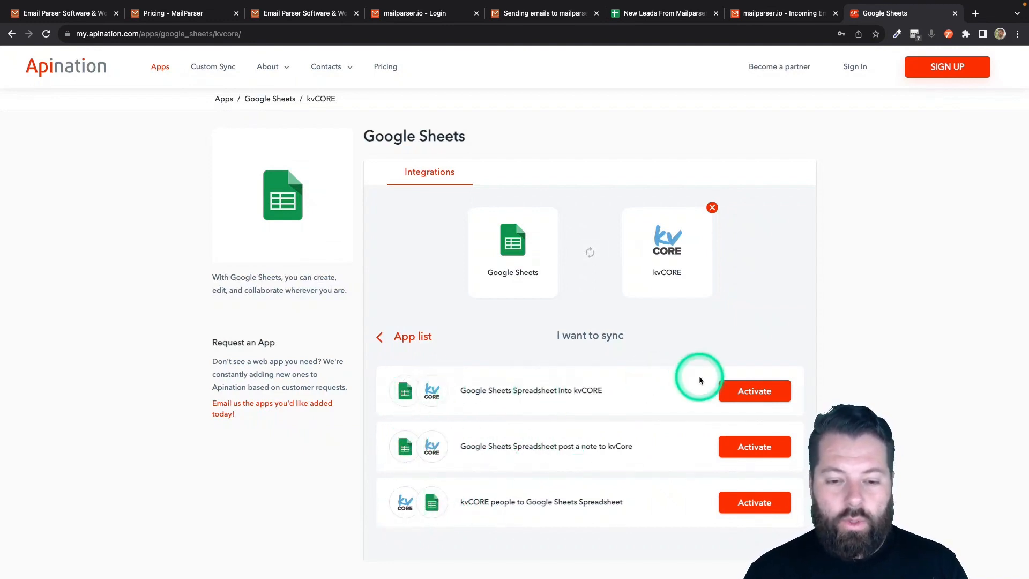
click(733, 390)
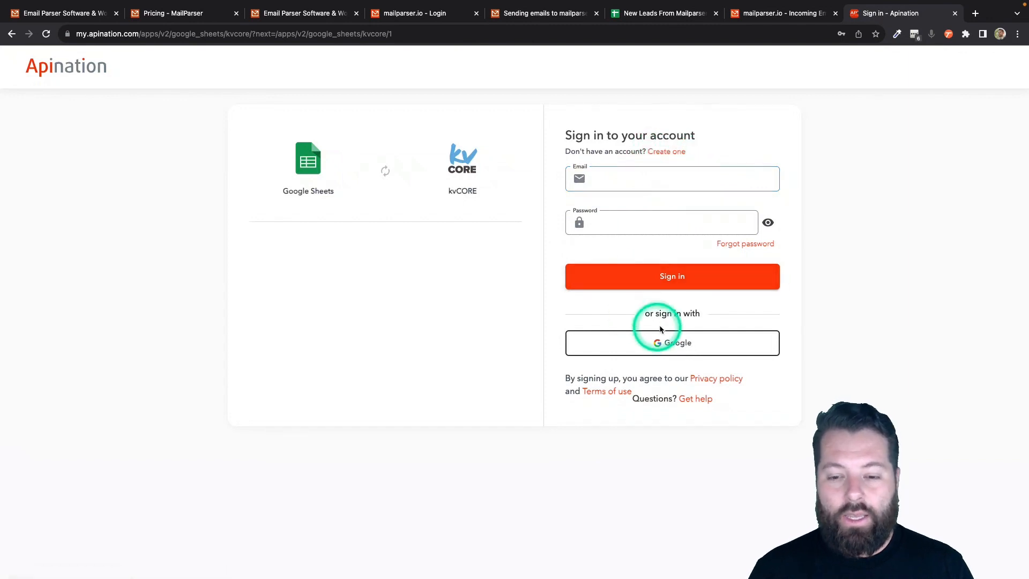
- Sign in to Apination with Google and connect the Google Sheets account, allowing access
click(655, 347)
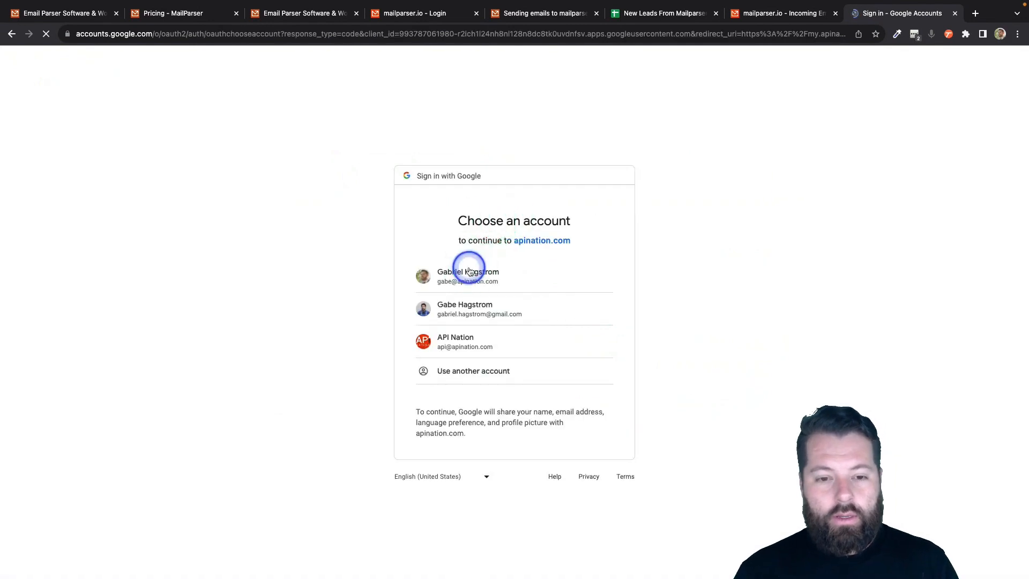
click(469, 268)
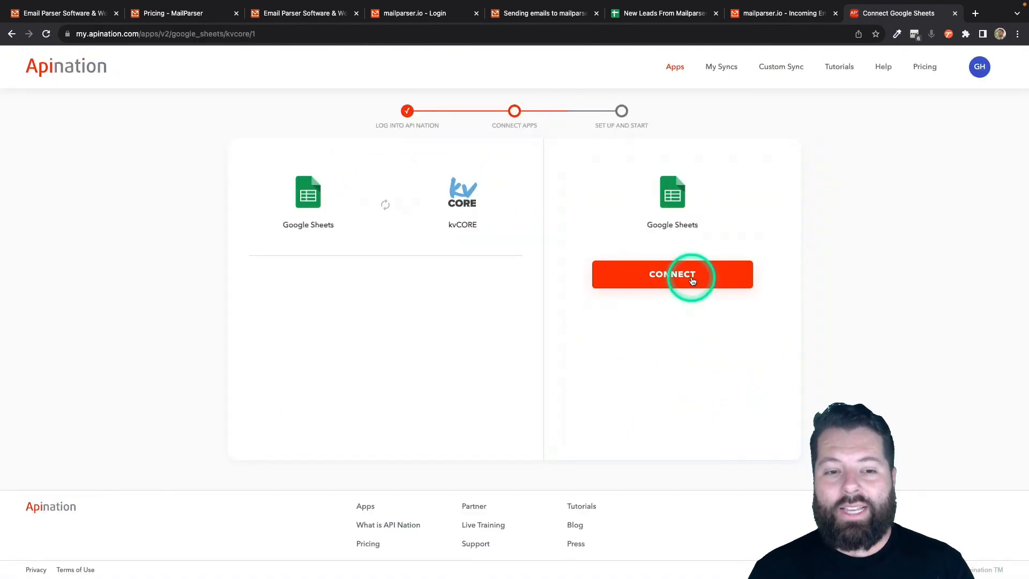
click(692, 280)
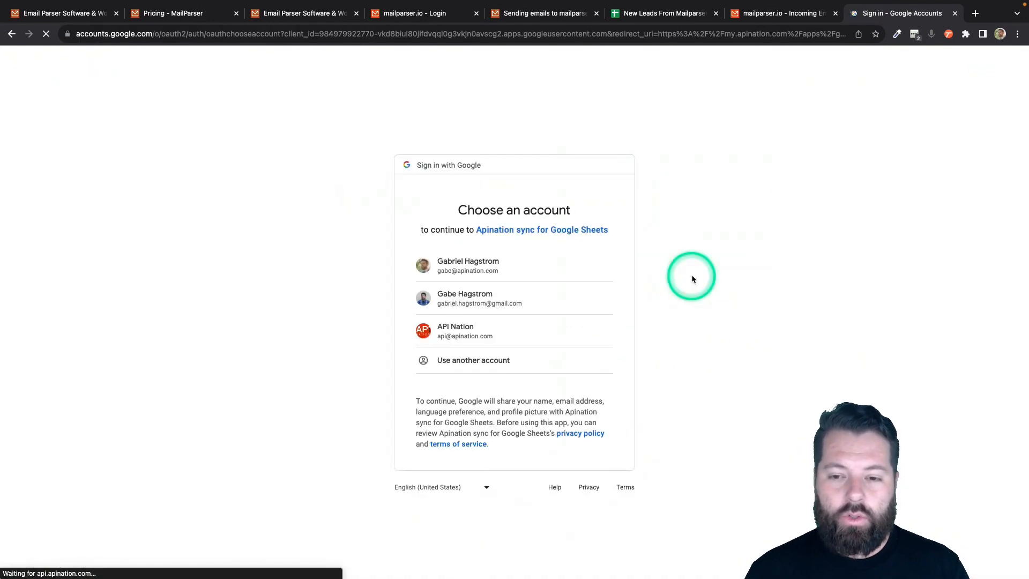
click(490, 270)
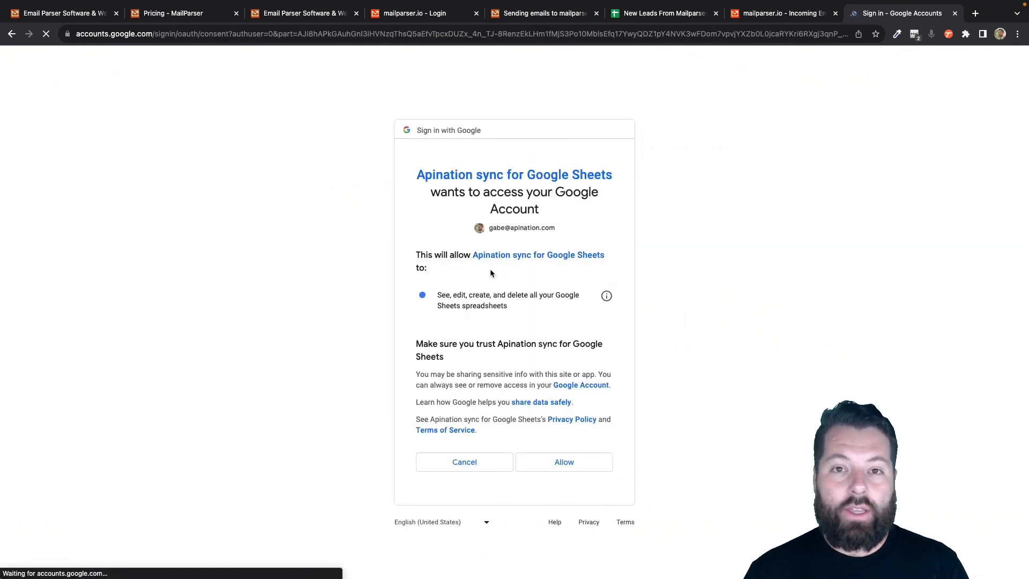
click(574, 461)
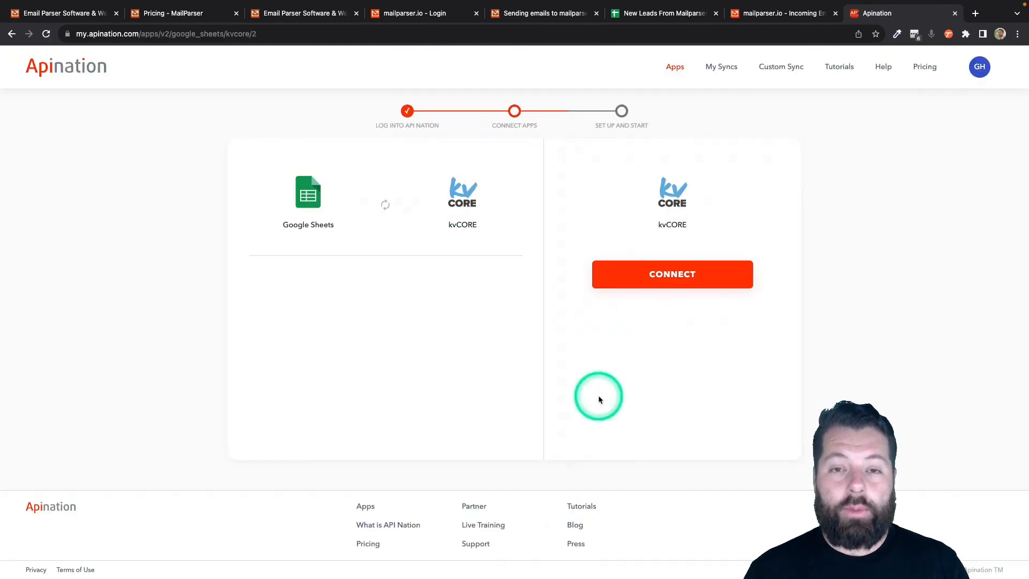
- Connect the kvCORE account using the saved login credentials and continue
click(673, 274)
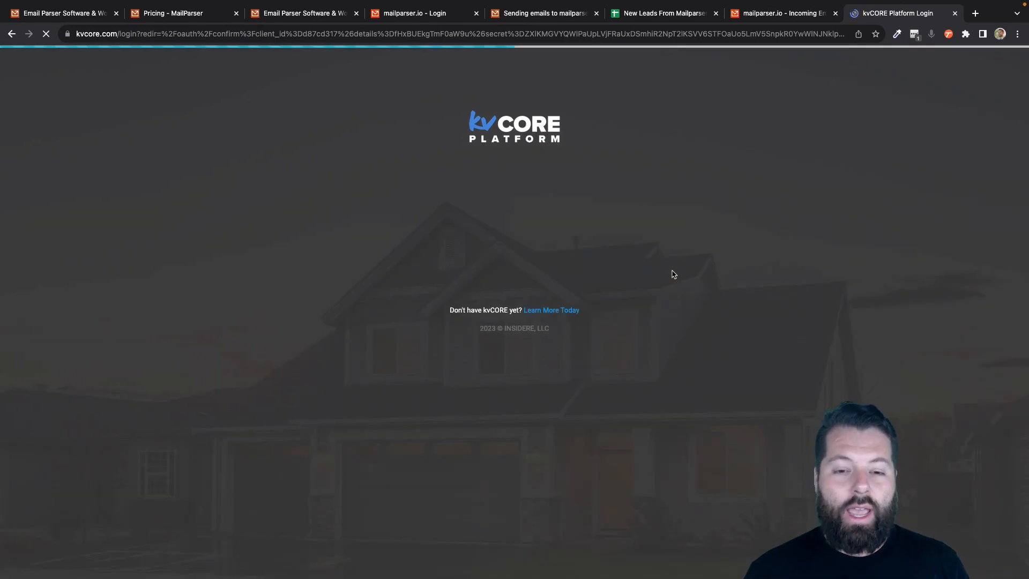
click(913, 34)
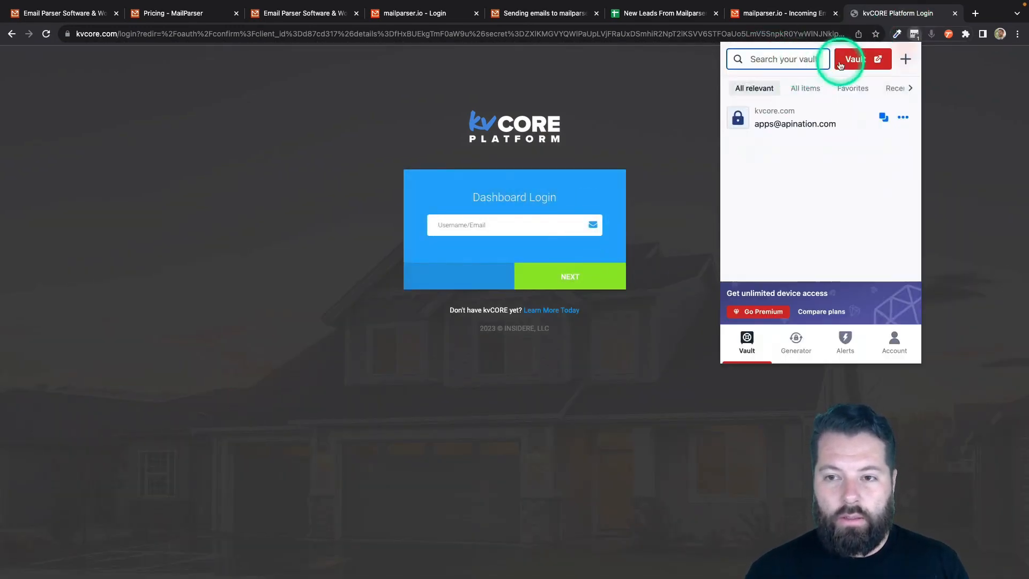
click(777, 109)
click(579, 274)
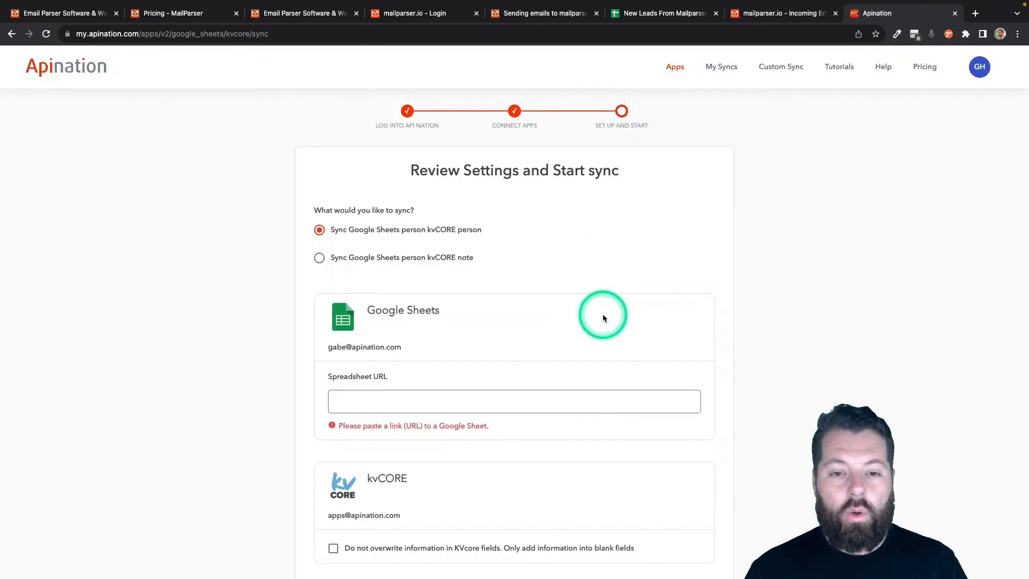
- Set the sync to send Google Sheets people into kvCORE people
scroll(602, 314, down, 3)
click(603, 301)
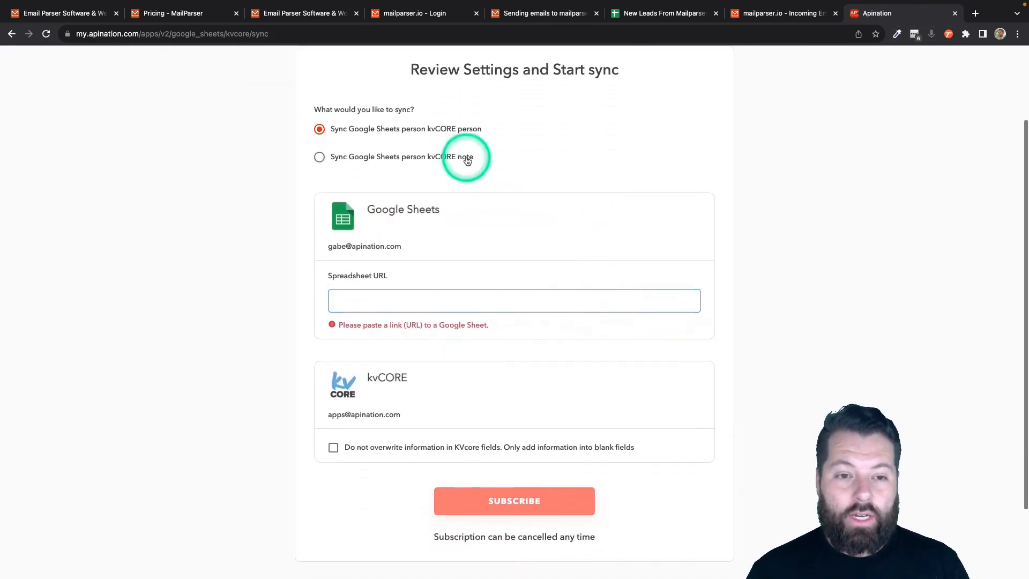
click(369, 132)
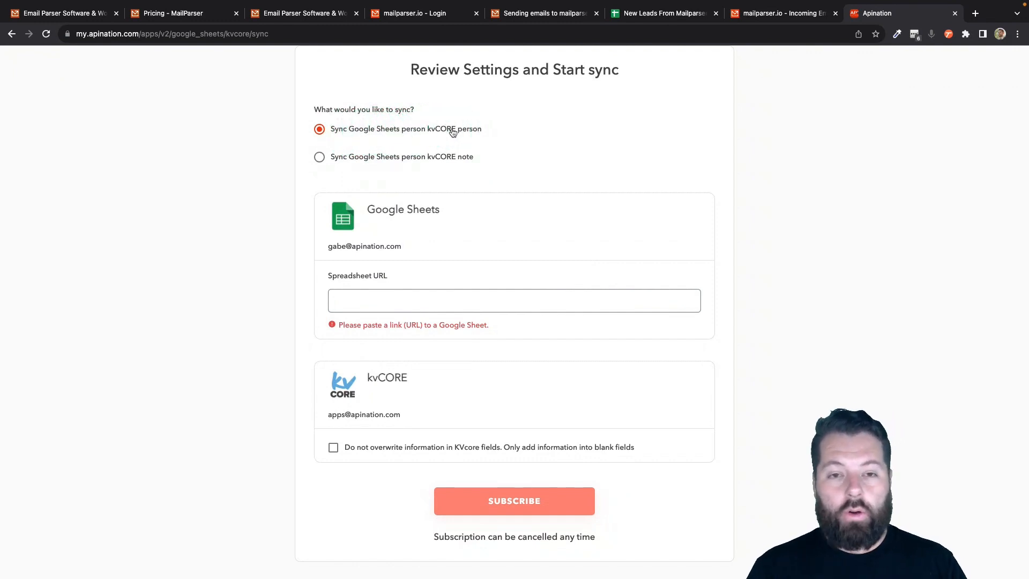
scroll(464, 266, down, 3)
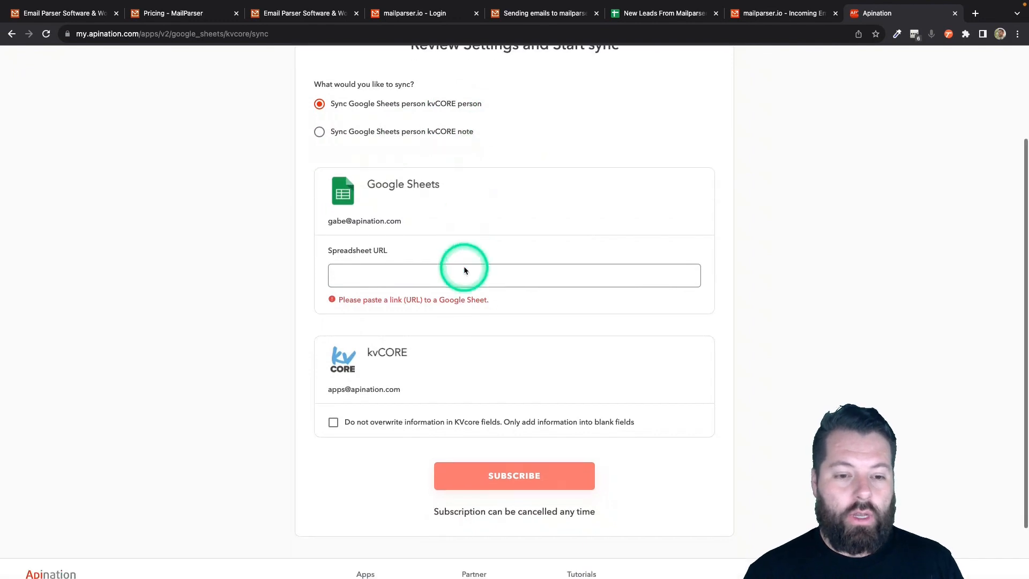
click(343, 231)
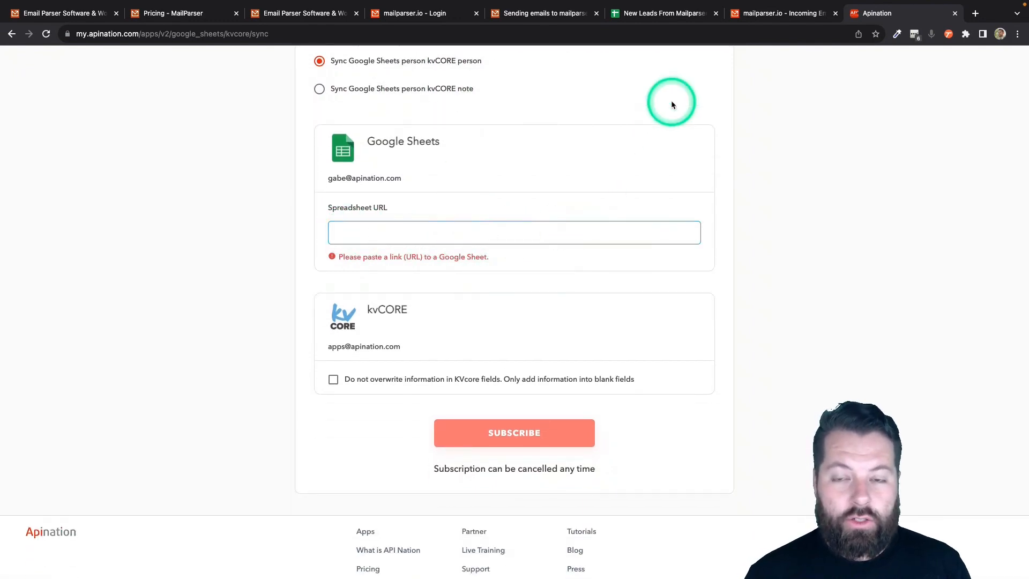
- Paste the New Leads From Mailparser sheet URL and tick 'Do not overwrite information in KVcore fields'
click(664, 15)
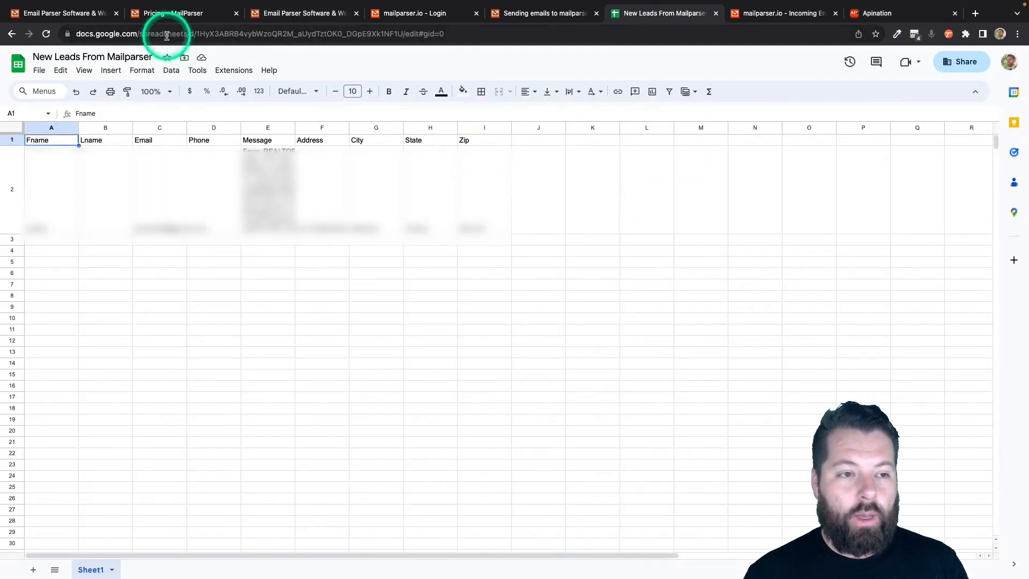
click(167, 36)
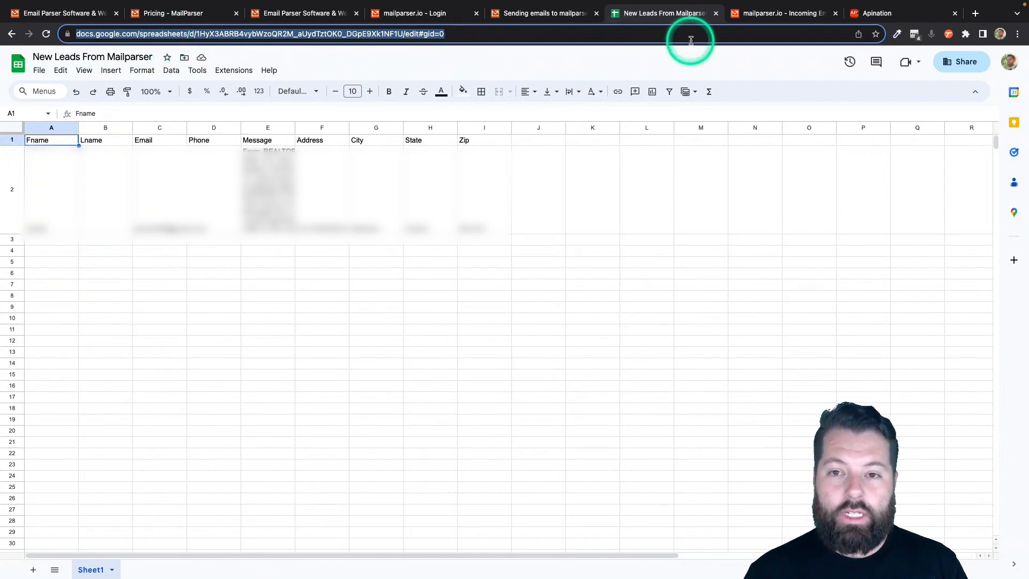
click(898, 12)
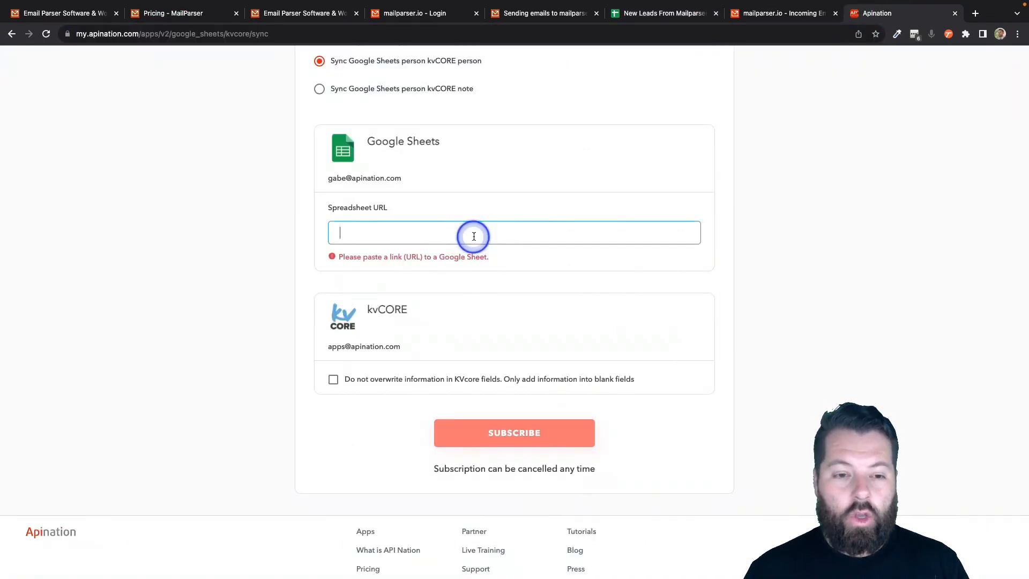
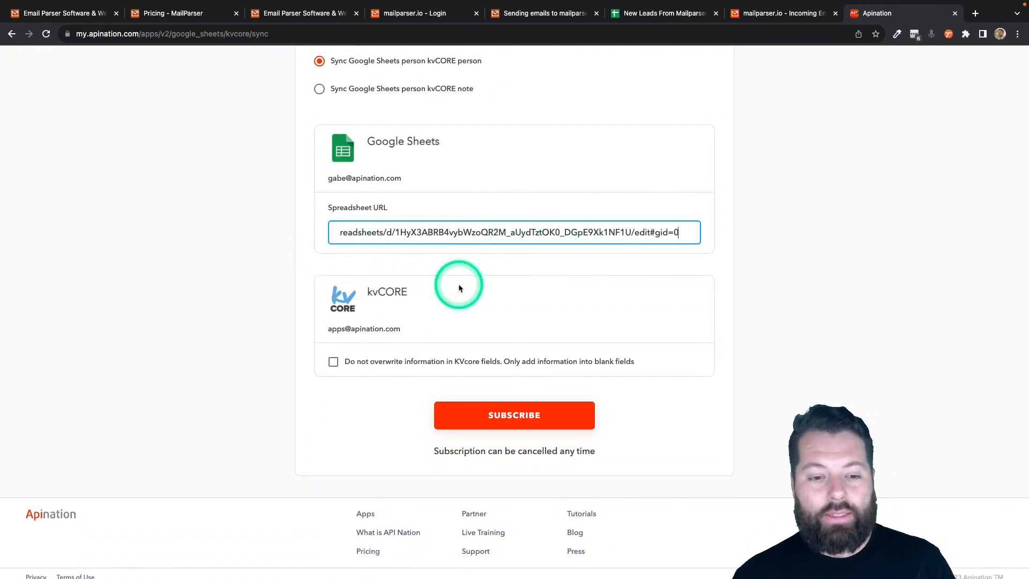
scroll(458, 285, down, 1)
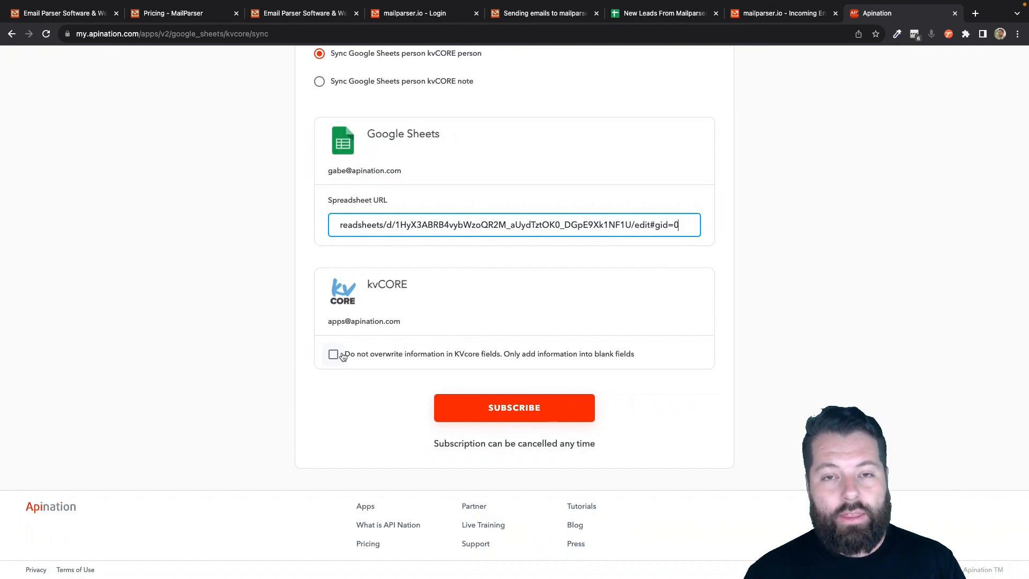
click(344, 360)
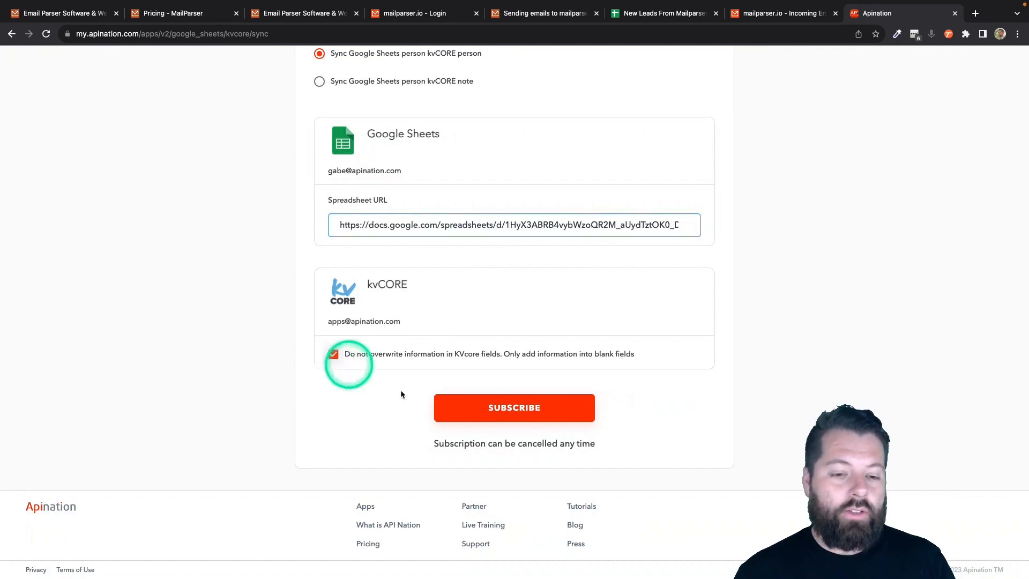
- Subscribe to create the sync, then scroll down to its Filter and Mapping sections
click(492, 416)
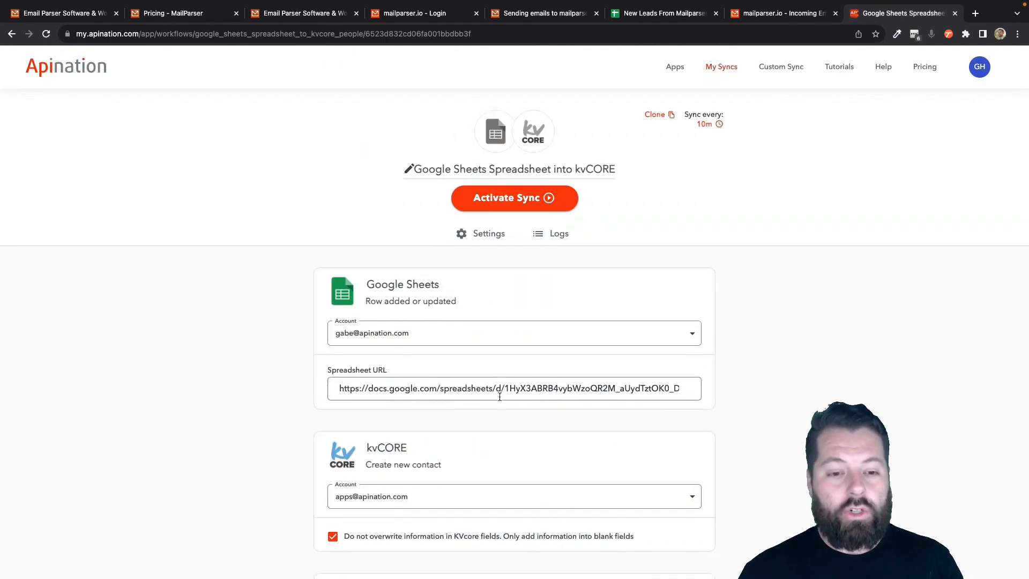
click(528, 282)
scroll(528, 287, down, 3)
scroll(453, 315, down, 4)
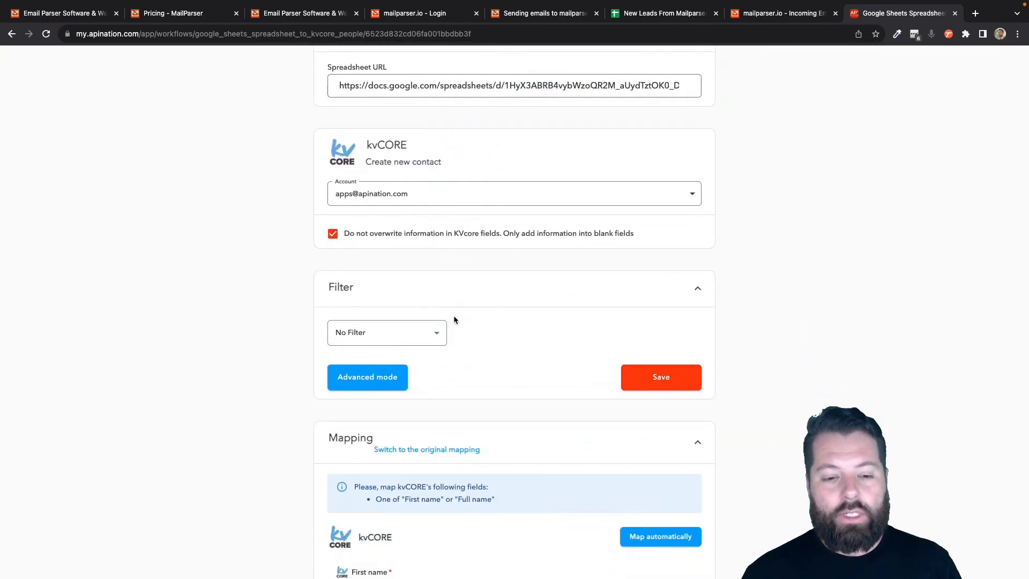
scroll(453, 316, down, 1)
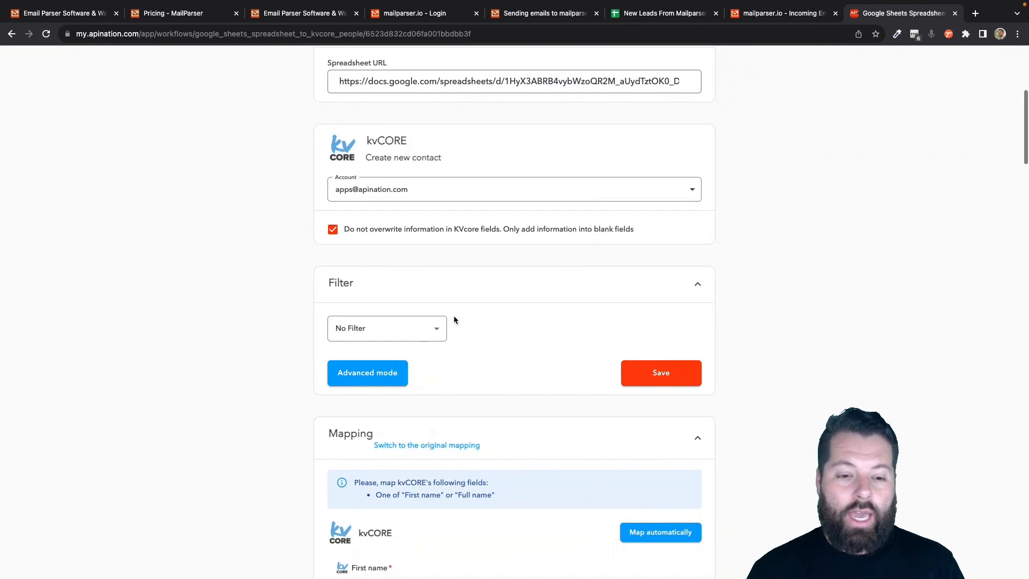
mouse_move(453, 315)
mouse_down()
mouse_move(423, 409)
mouse_move(411, 353)
mouse_up()
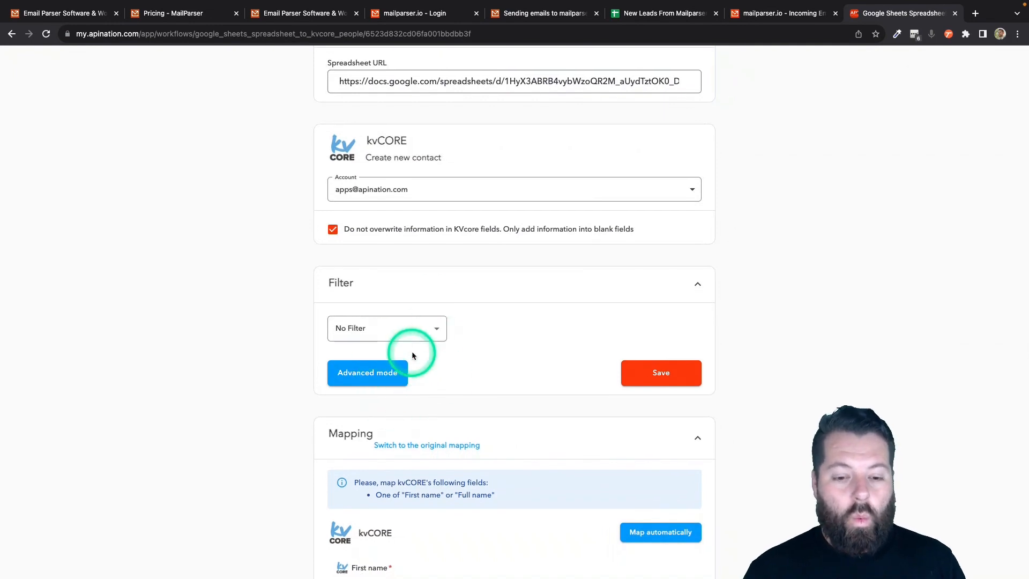
click(436, 327)
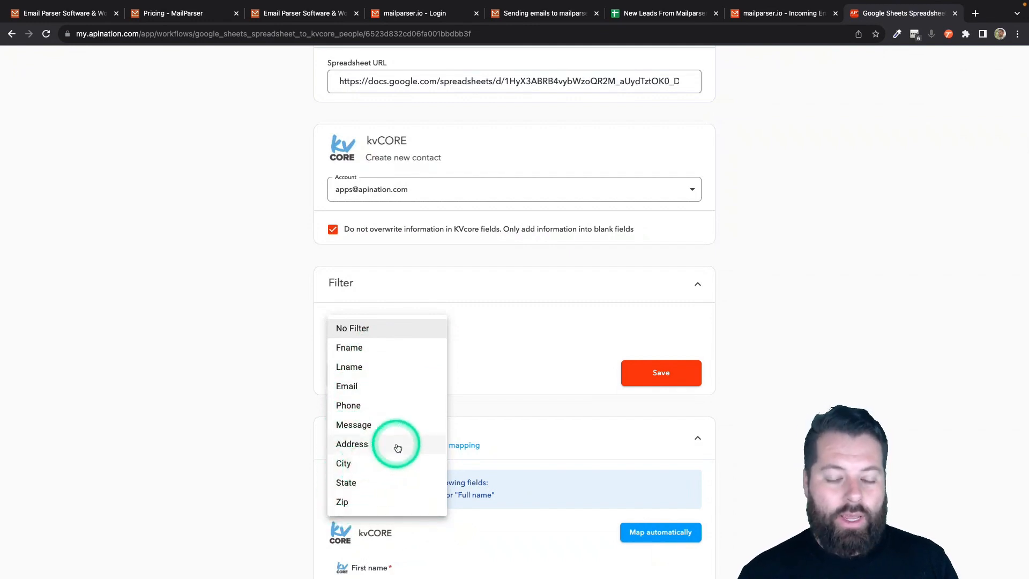
click(539, 363)
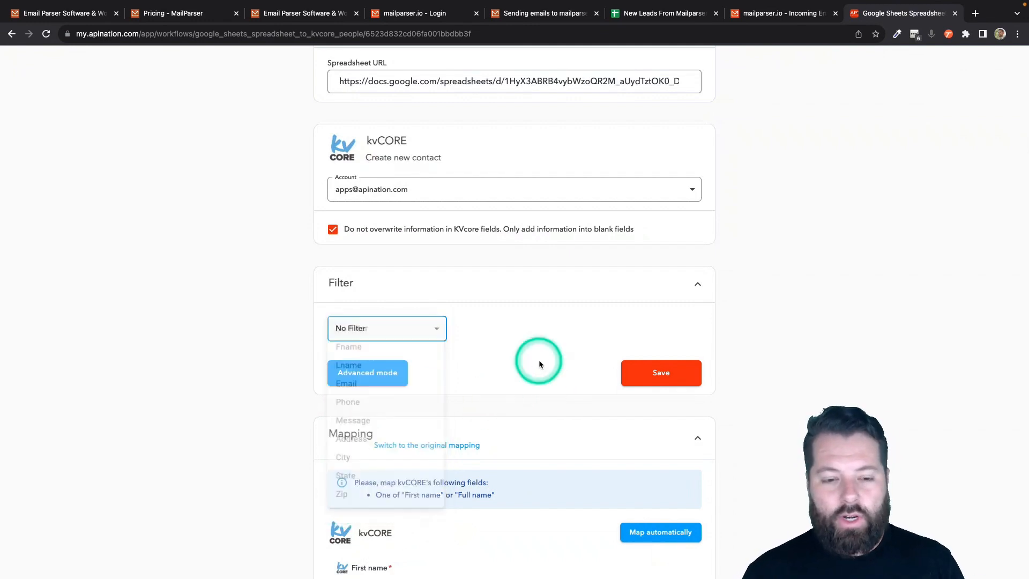
scroll(539, 363, down, 3)
scroll(539, 364, down, 5)
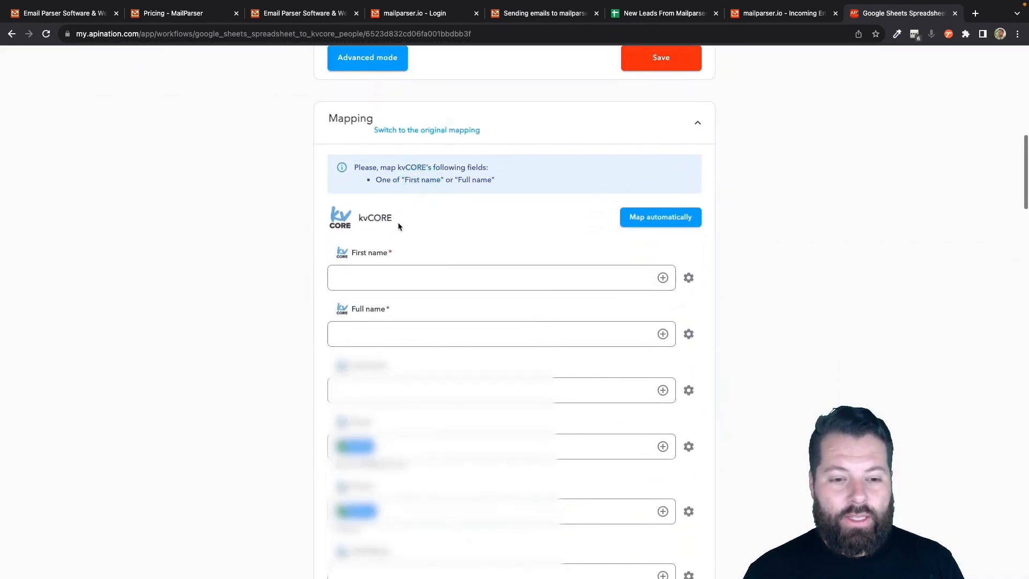
- Map Fname to First name and Fname plus Lname to Full name
click(367, 271)
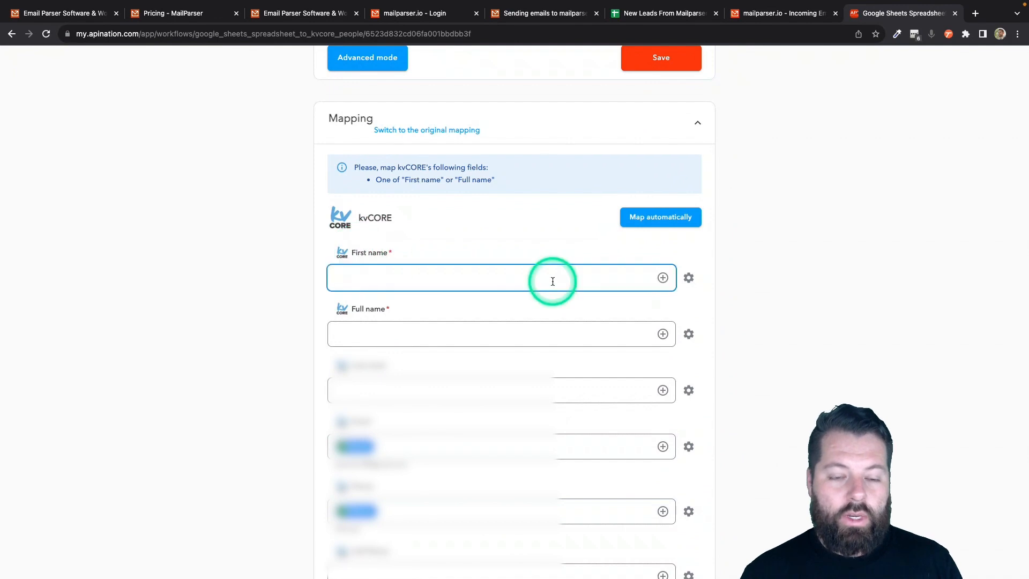
click(663, 278)
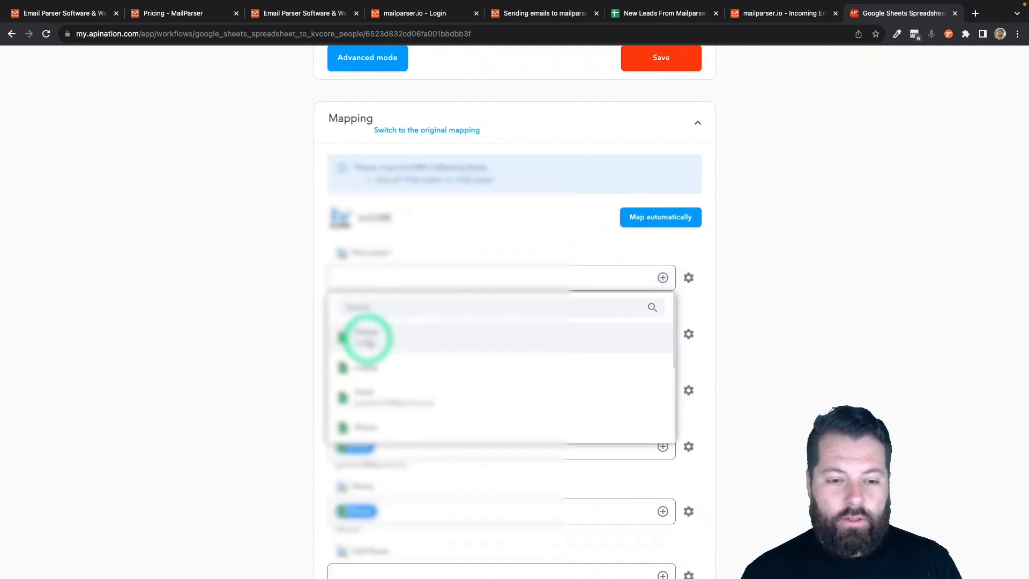
click(368, 338)
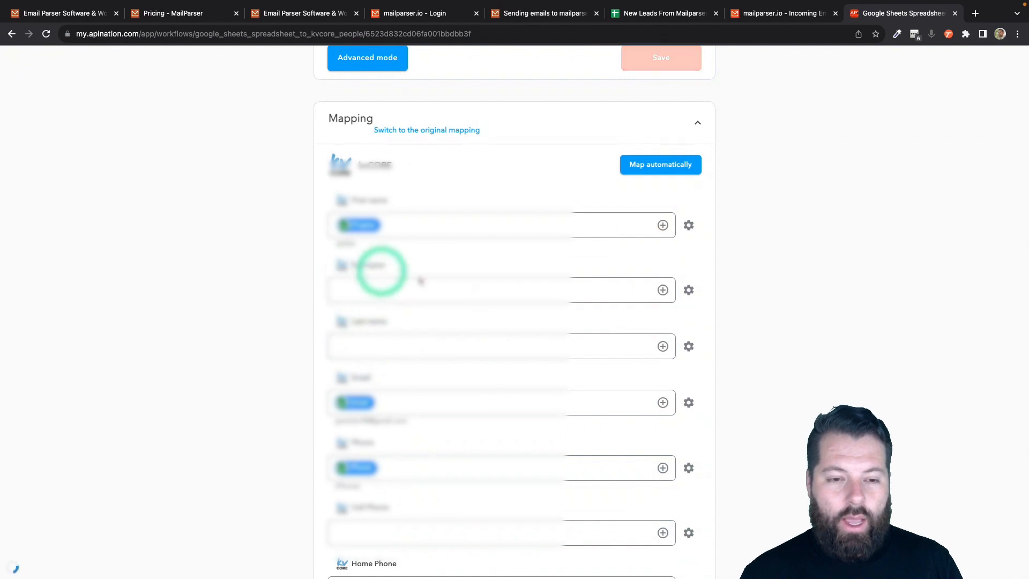
click(662, 290)
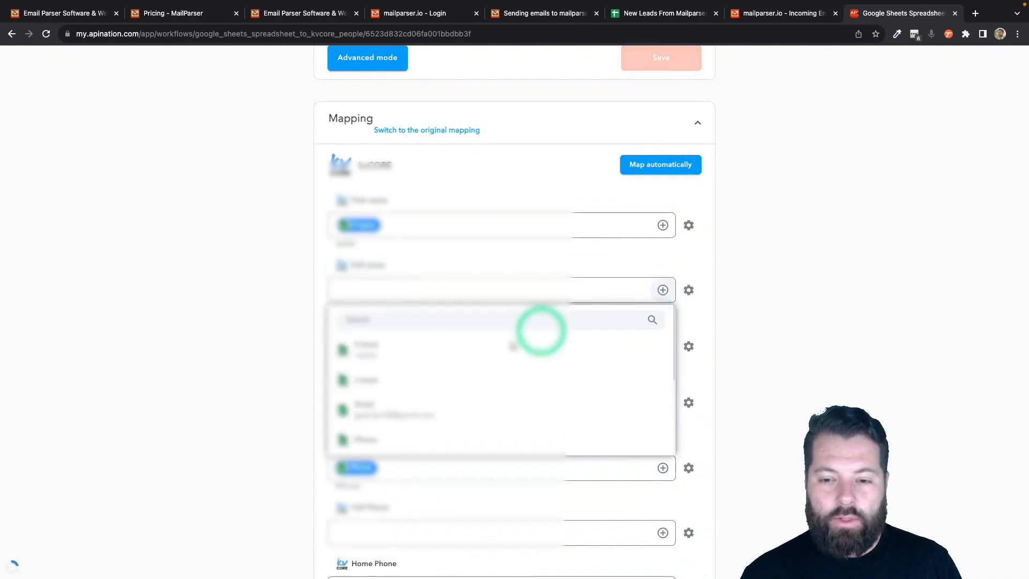
click(454, 354)
scroll(590, 306, up, 1)
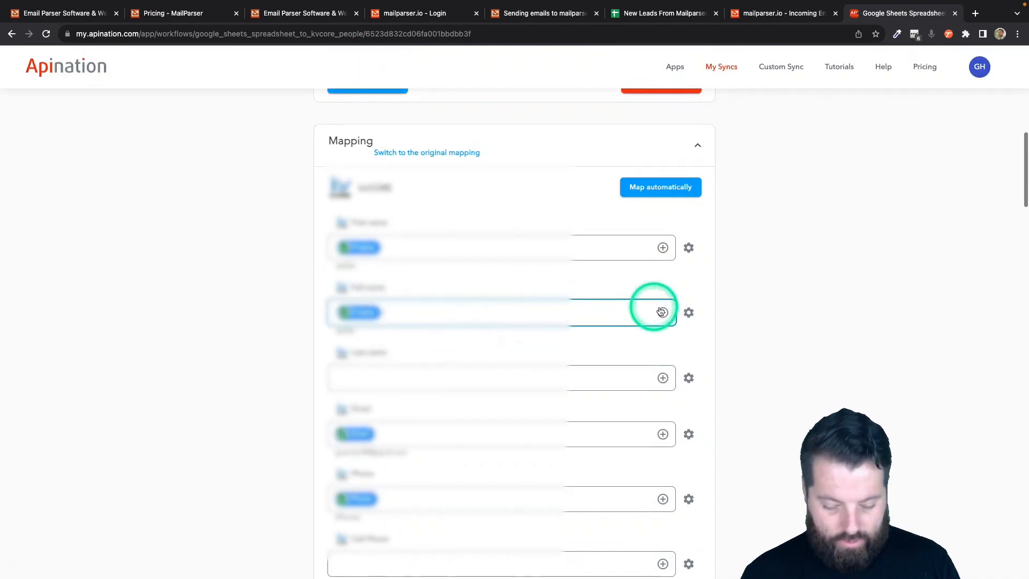
click(662, 312)
click(506, 379)
click(306, 363)
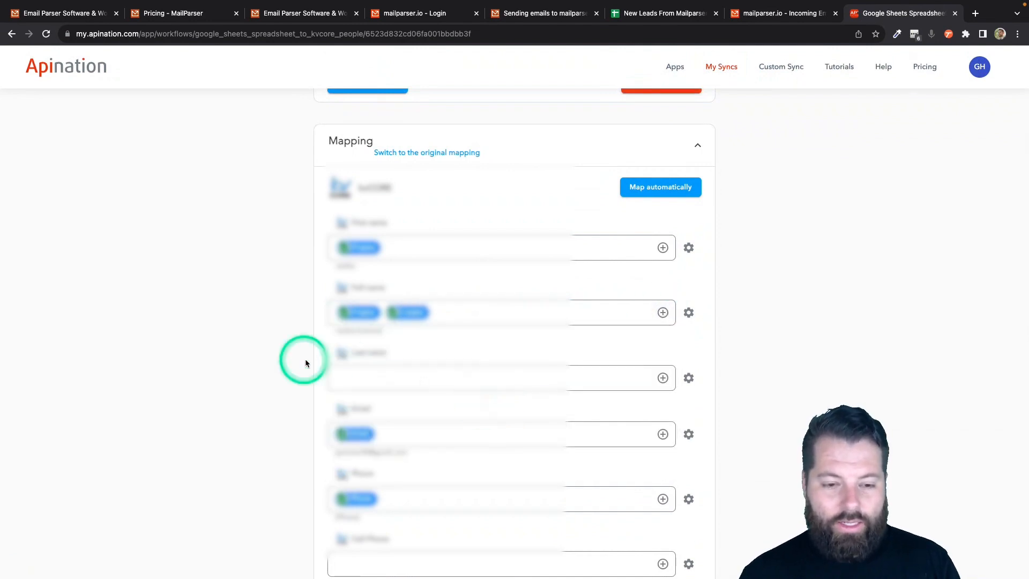
- Map Lname to Last name and Phone to Cell Phone
click(663, 378)
click(484, 473)
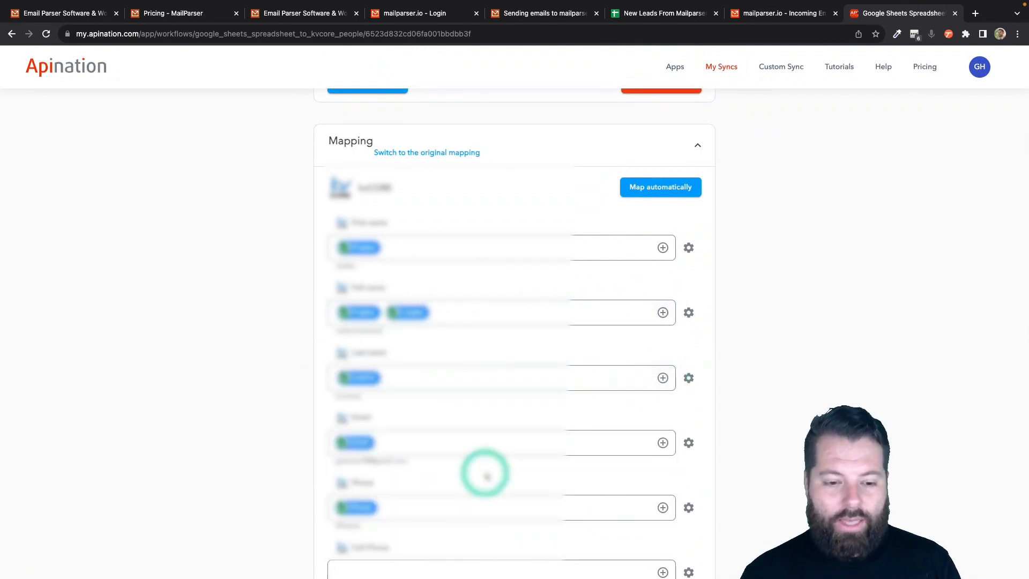
scroll(356, 376, down, 2)
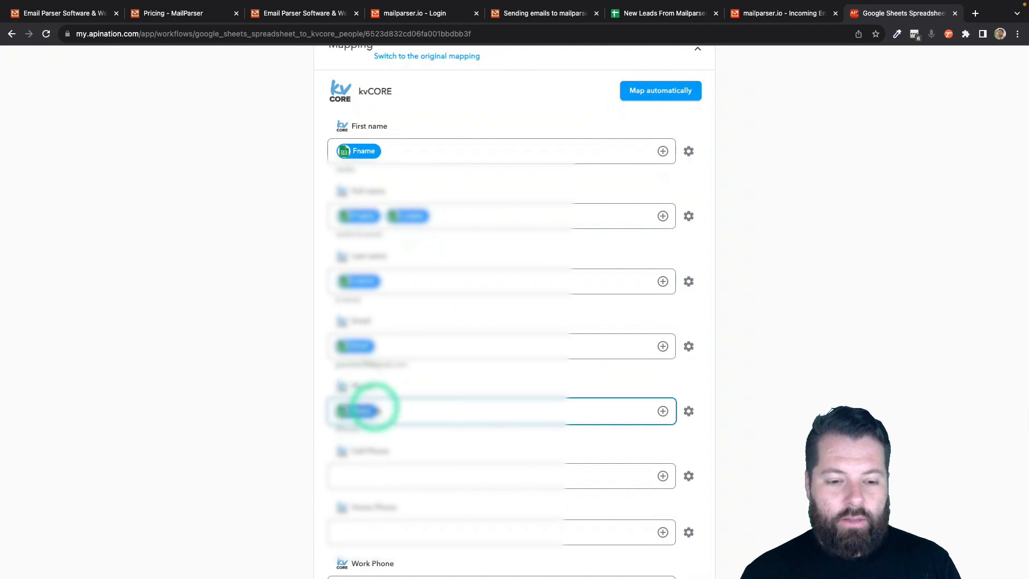
scroll(376, 408, down, 4)
click(664, 280)
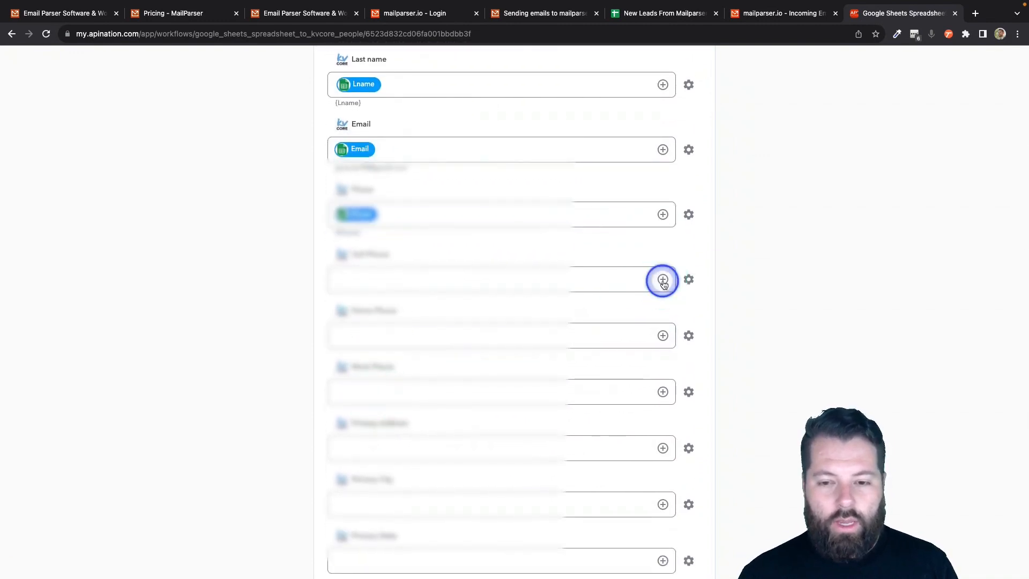
scroll(413, 413, down, 1)
click(412, 409)
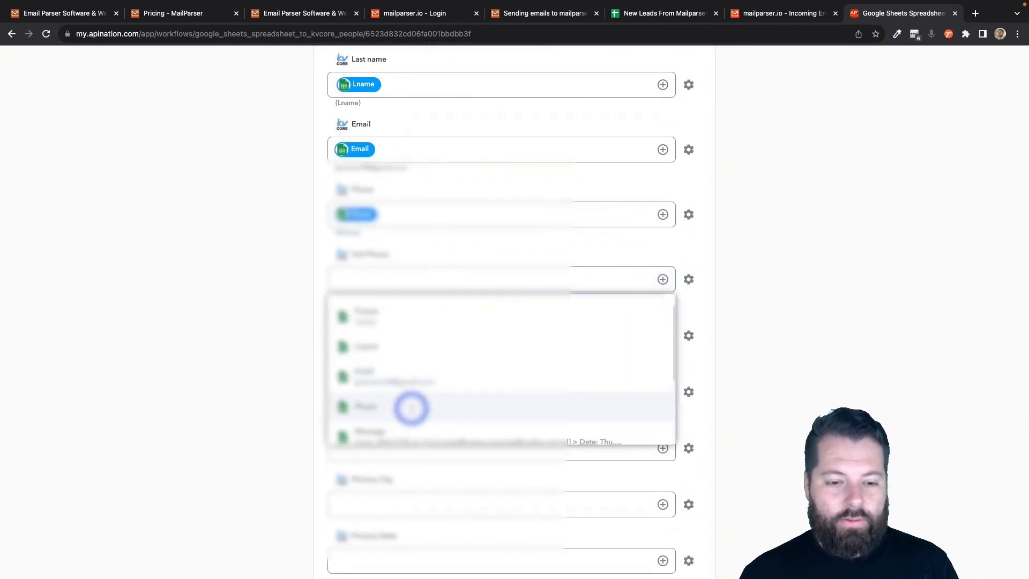
scroll(413, 410, down, 5)
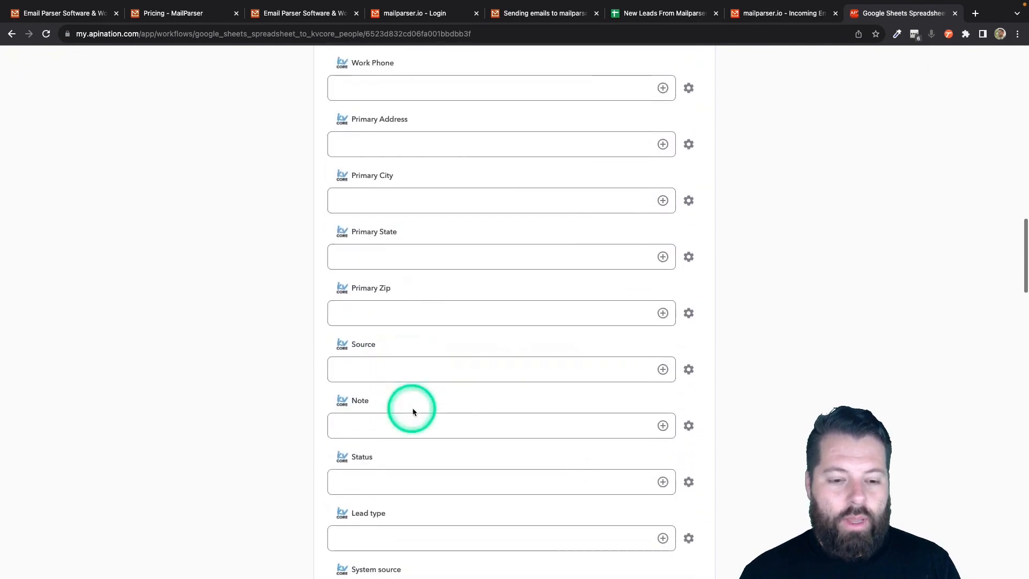
- Map Message to Note and the sheet's address column to Primary Address
click(662, 429)
scroll(498, 517, down, 2)
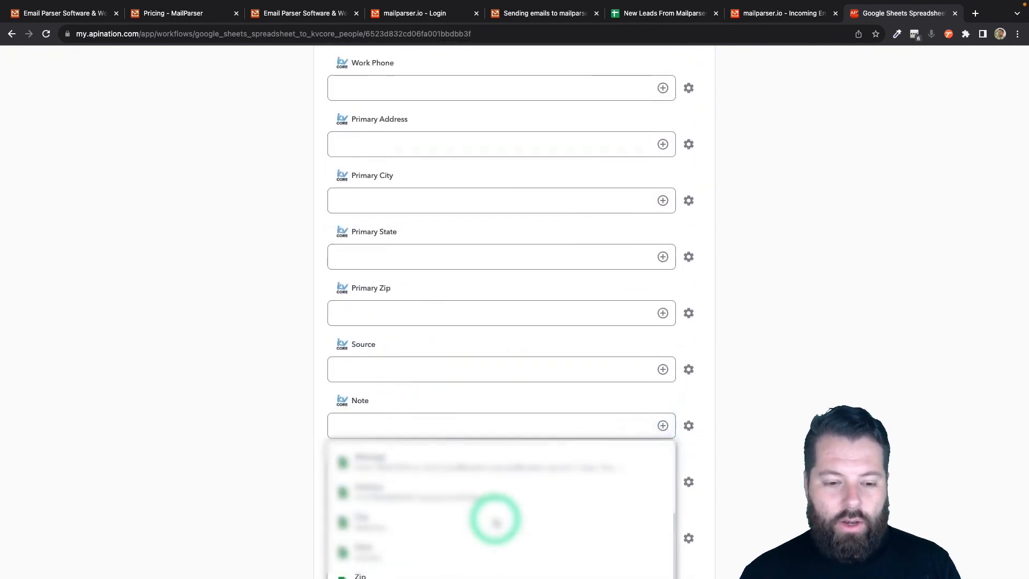
click(493, 459)
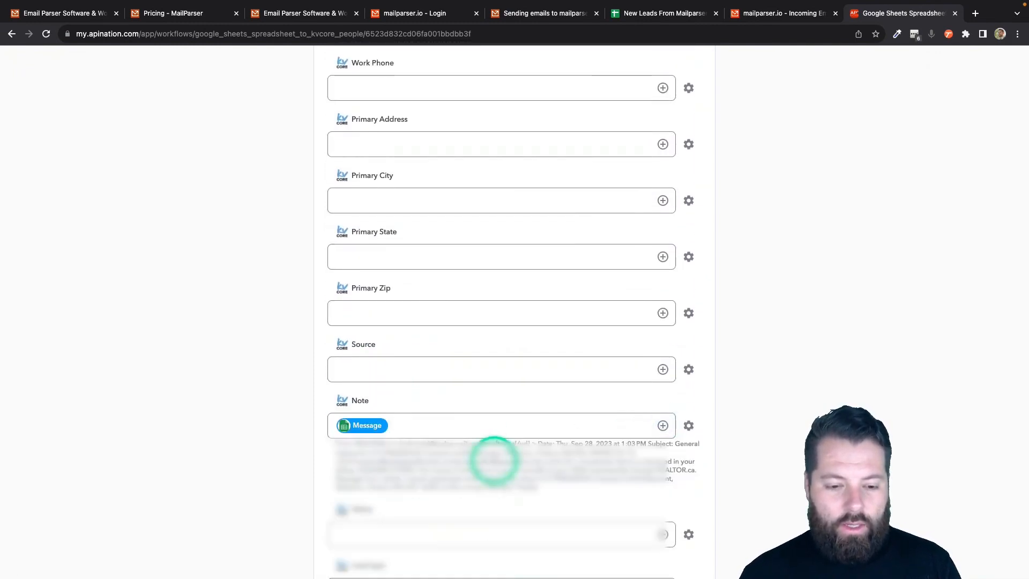
scroll(543, 349, up, 3)
click(664, 256)
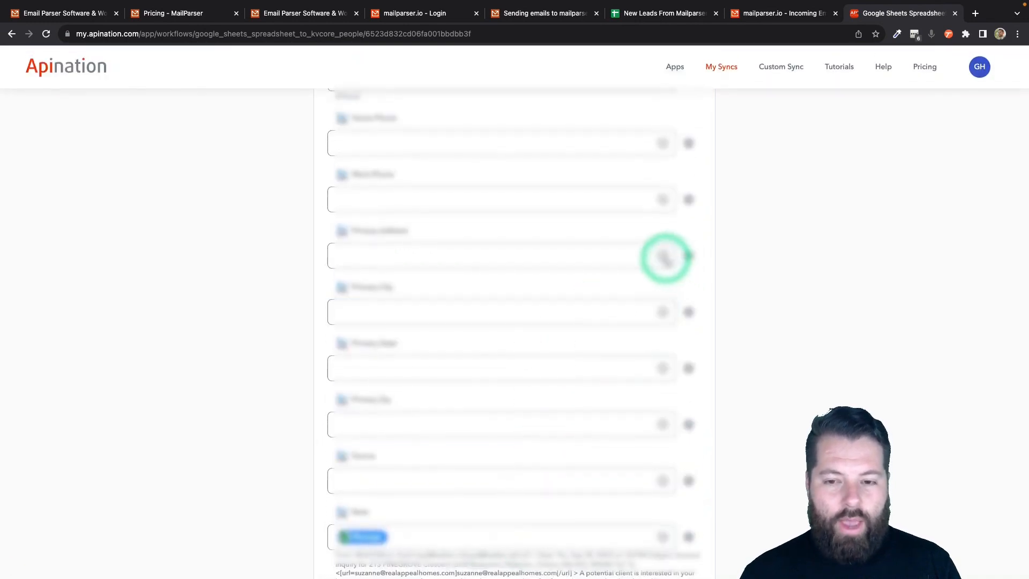
scroll(515, 365, down, 2)
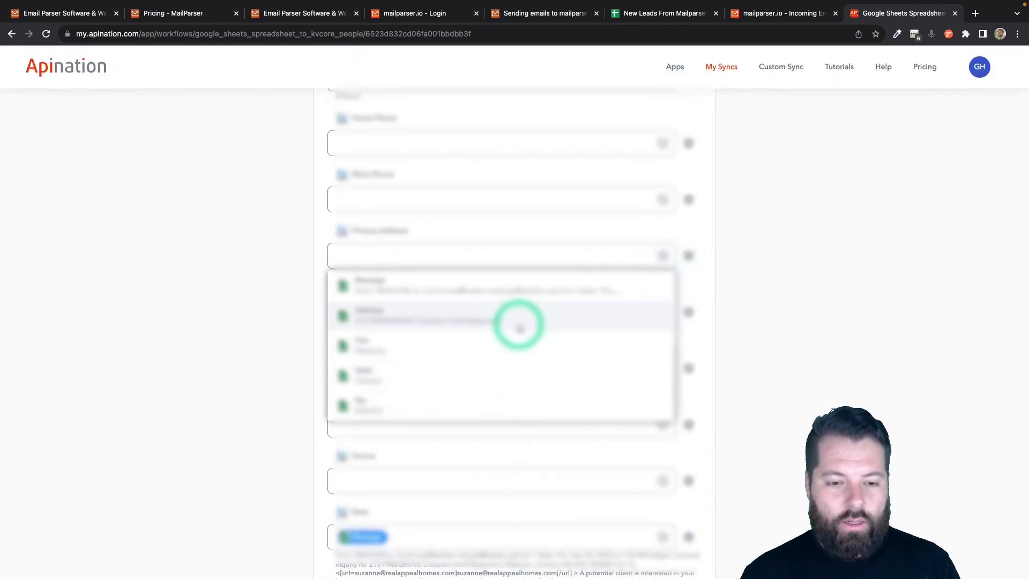
click(523, 321)
- Map City to Primary City and State to Primary State
click(662, 321)
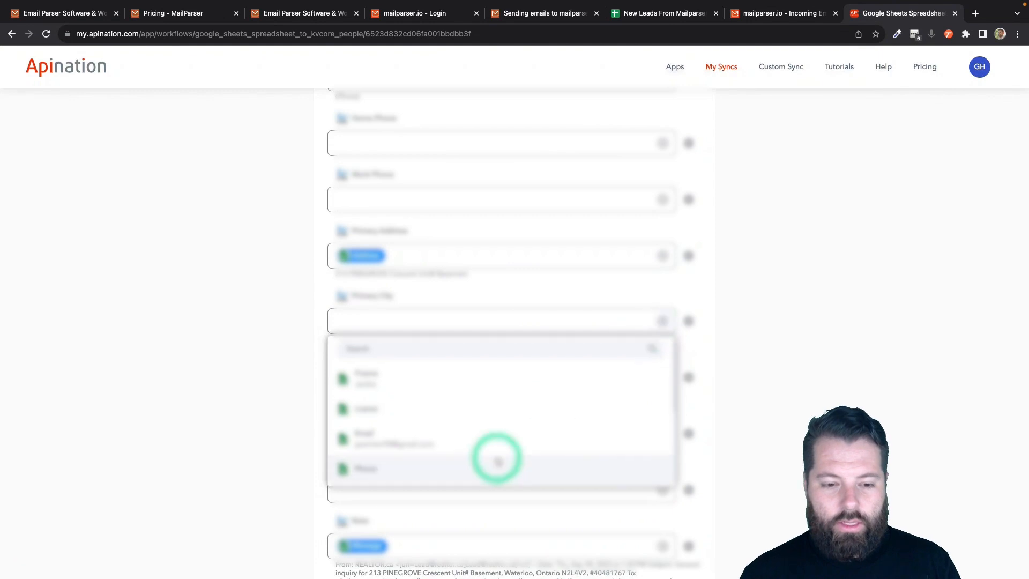
scroll(482, 478, down, 1)
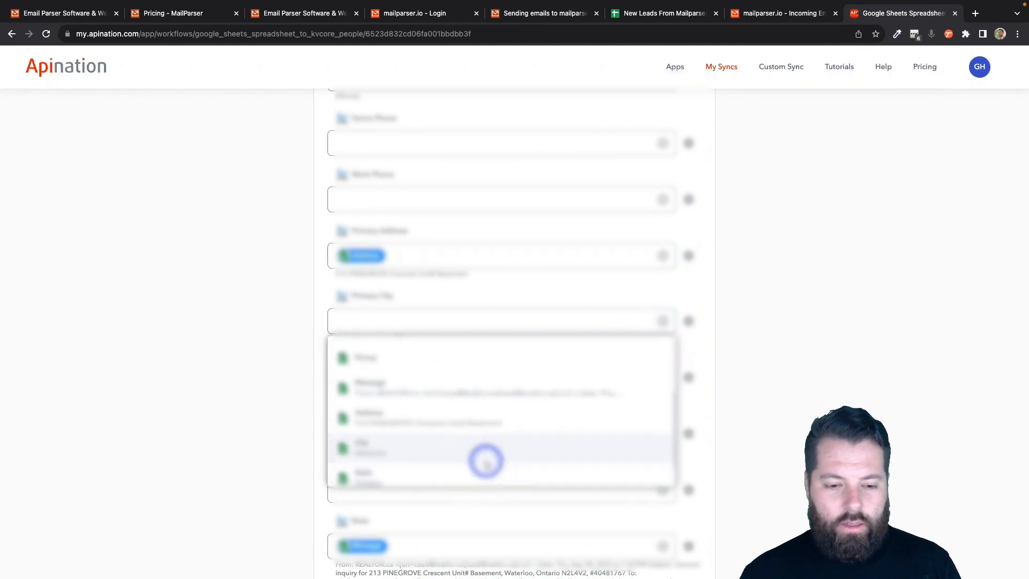
click(485, 459)
click(663, 386)
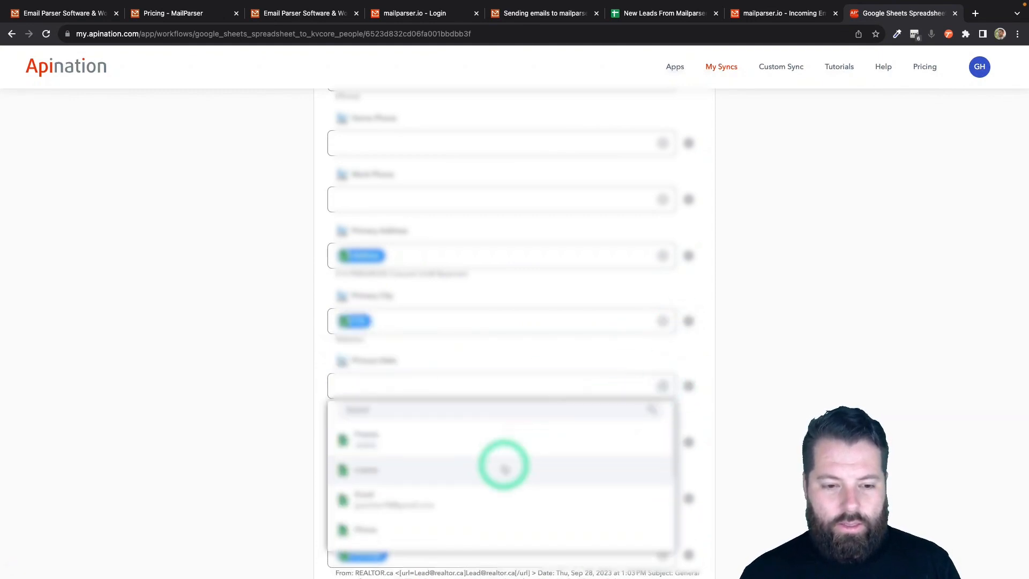
click(459, 501)
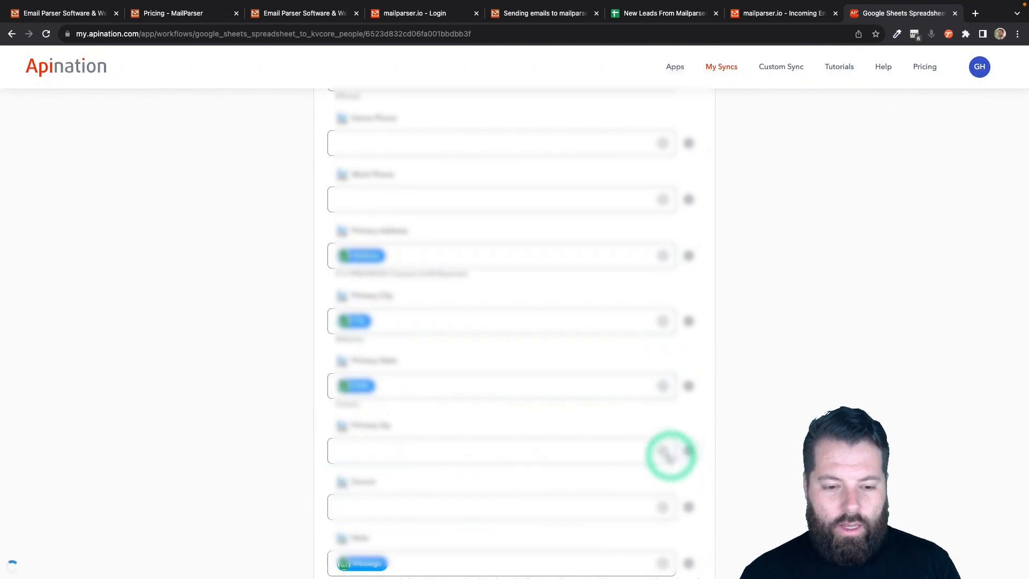
- Replace Primary Zip's wrong mapping with the Zip column
click(651, 455)
scroll(493, 537, down, 2)
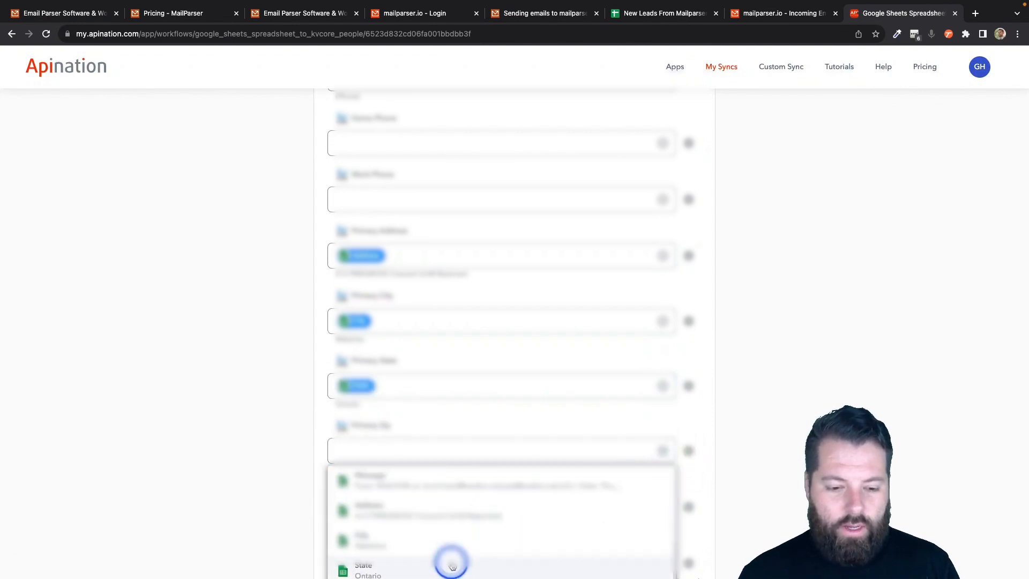
click(450, 561)
click(665, 450)
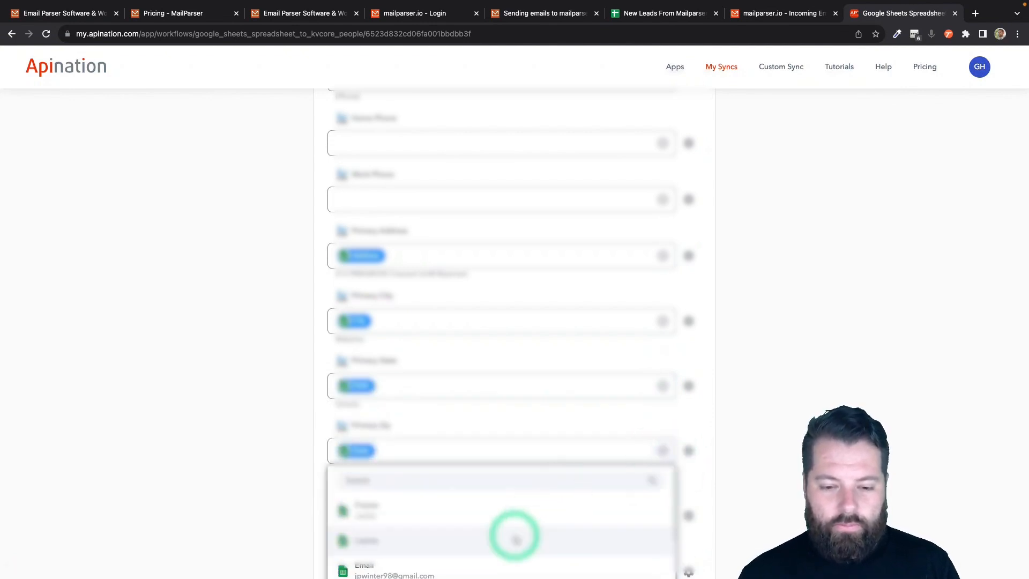
scroll(306, 513, down, 3)
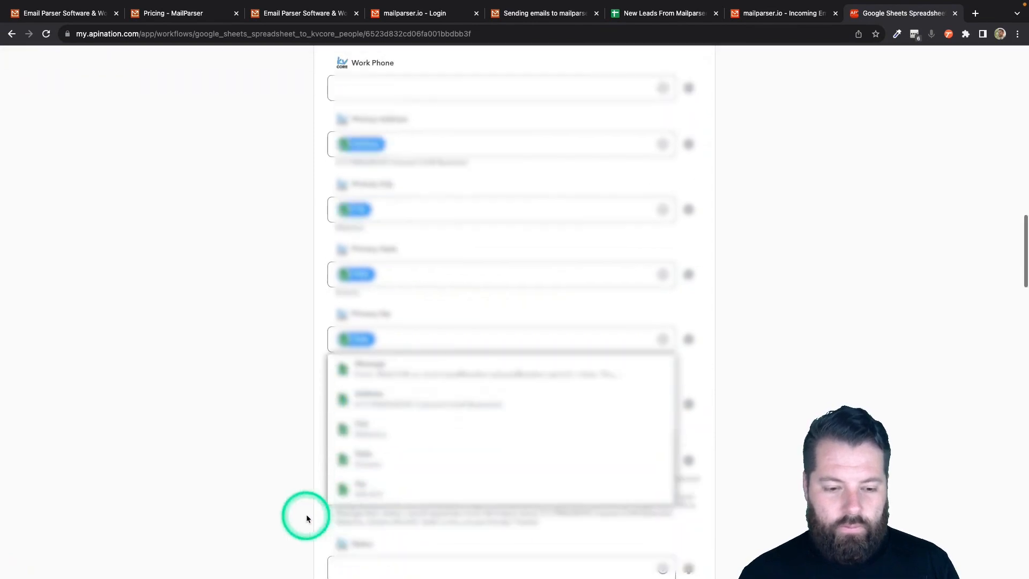
click(742, 379)
click(665, 341)
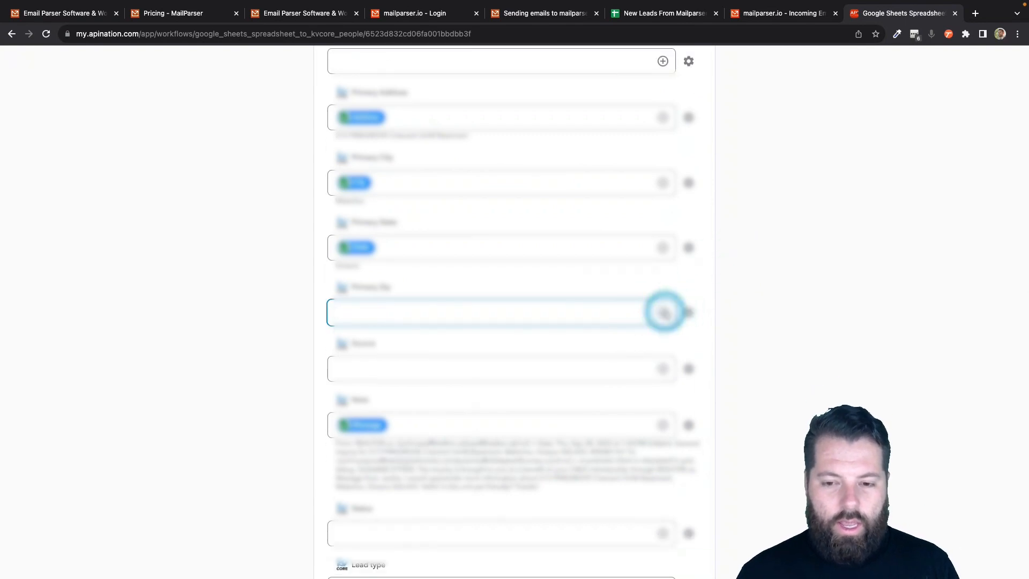
click(663, 312)
scroll(482, 416, down, 2)
click(483, 416)
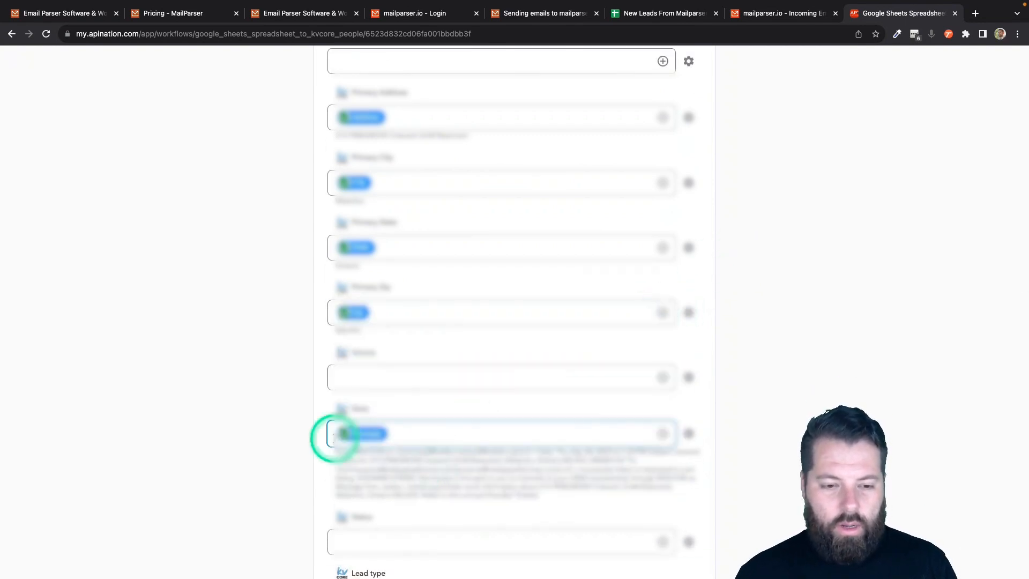
- Select the empty Source field to begin editing it
click(362, 378)
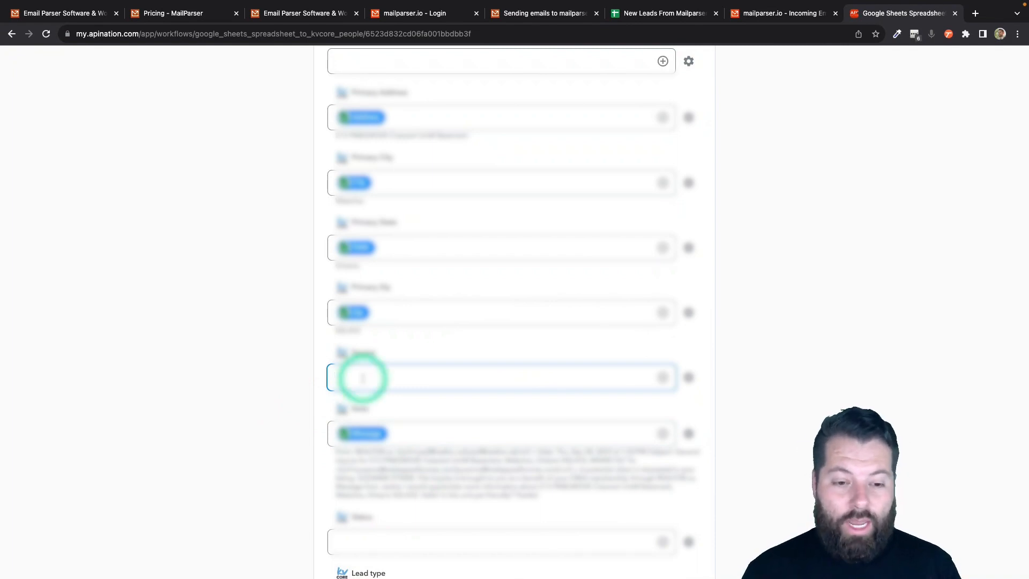
scroll(407, 391, down, 3)
click(403, 372)
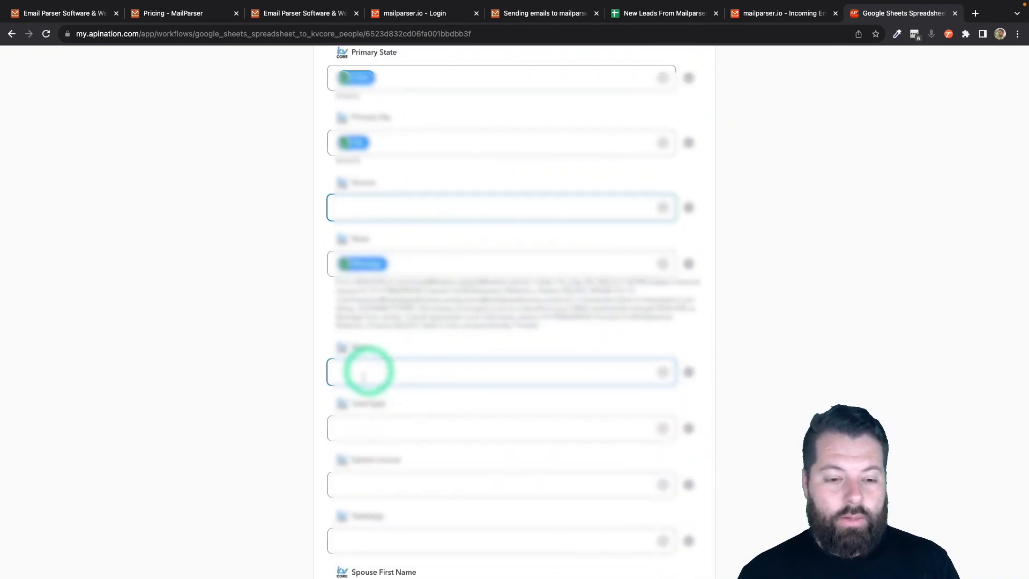
scroll(364, 375, down, 3)
scroll(361, 397, up, 6)
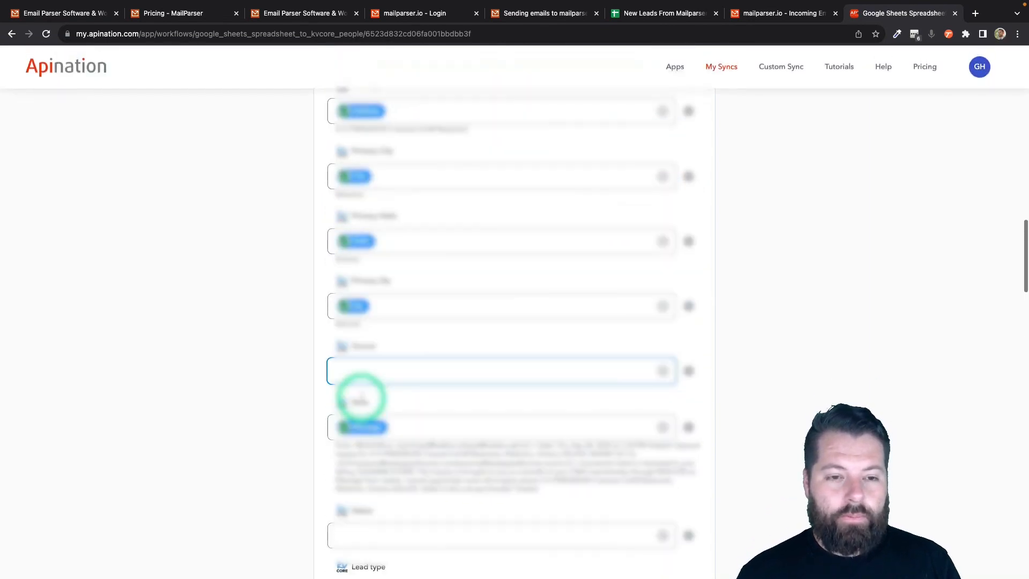
scroll(388, 328, up, 2)
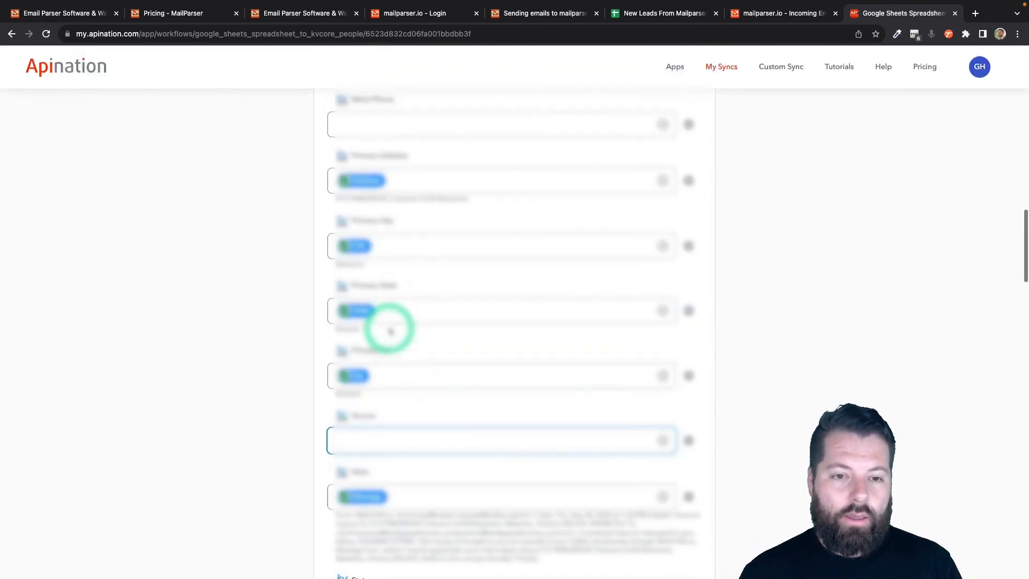
scroll(390, 331, down, 2)
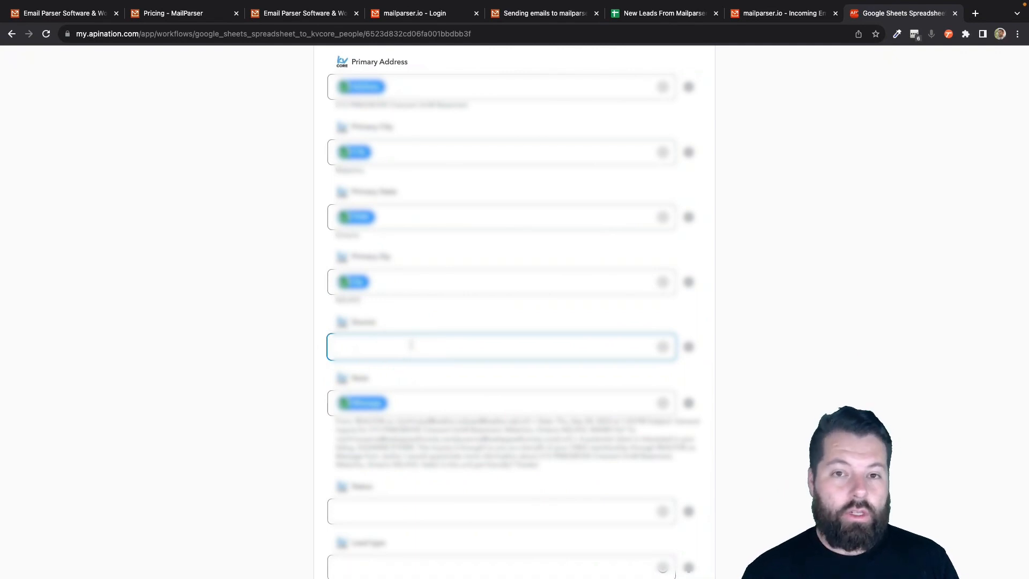
- Enter realtor.ca as the kvCORE Source
right_click(368, 345)
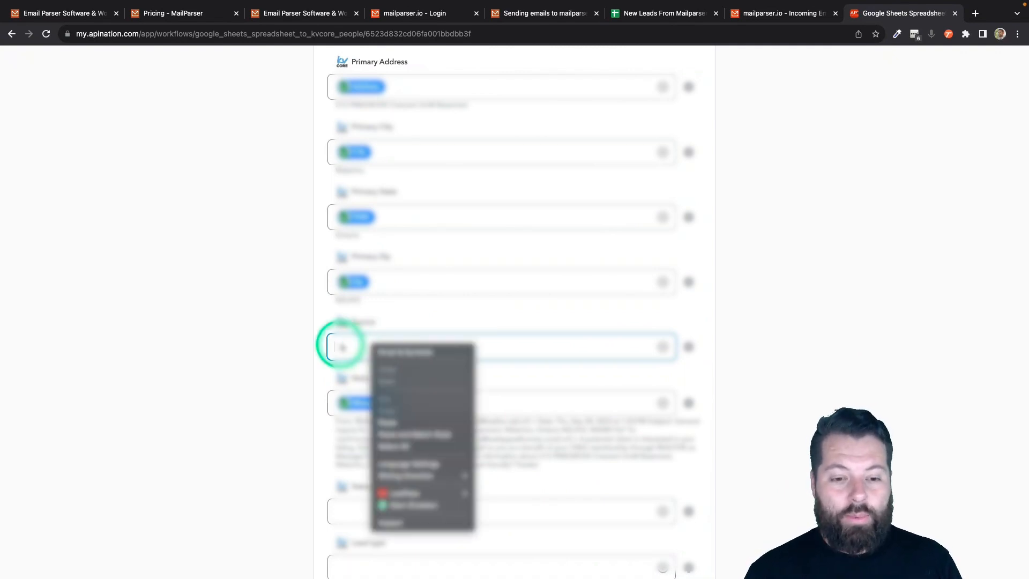
click(336, 350)
text(Rea.t)
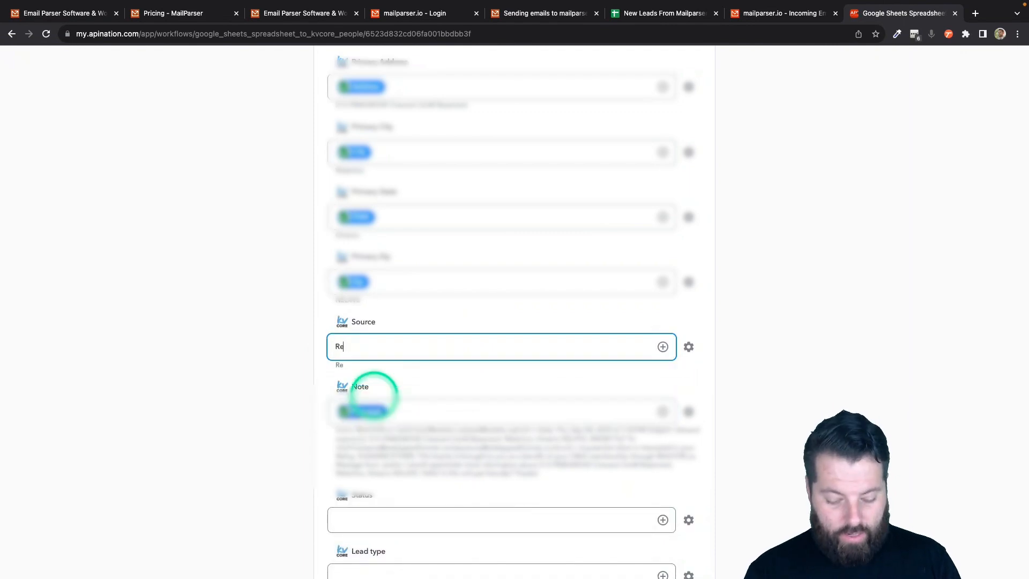
scroll(370, 393, down, 1)
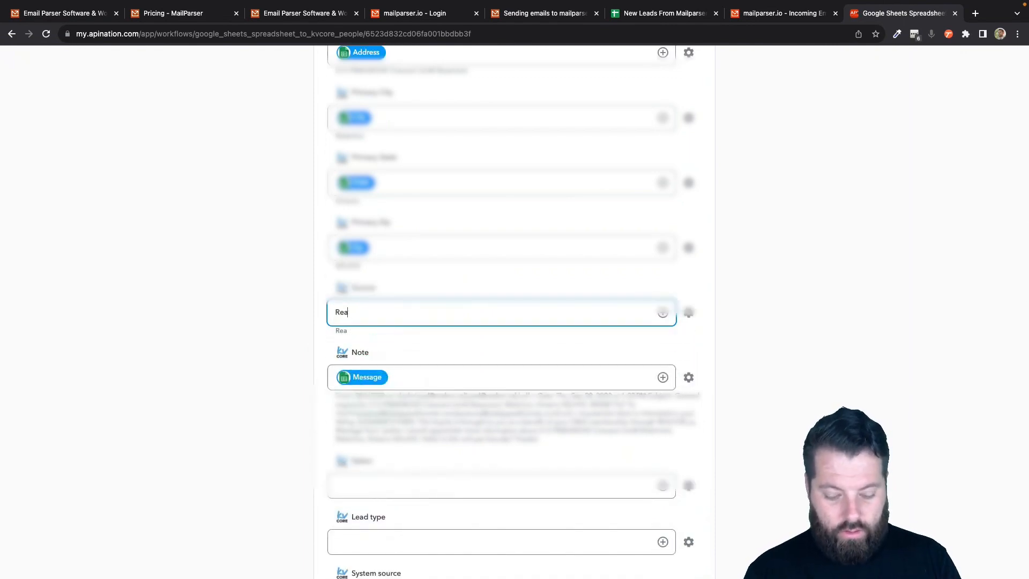
key(BackSpace)
key(BackSpace)
key(BackSpace)
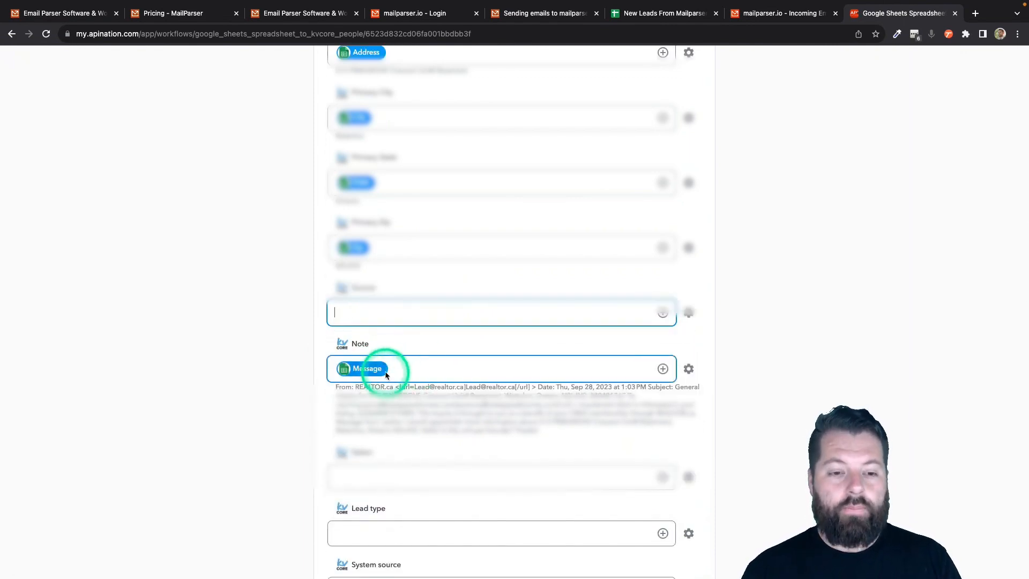
text(rea)
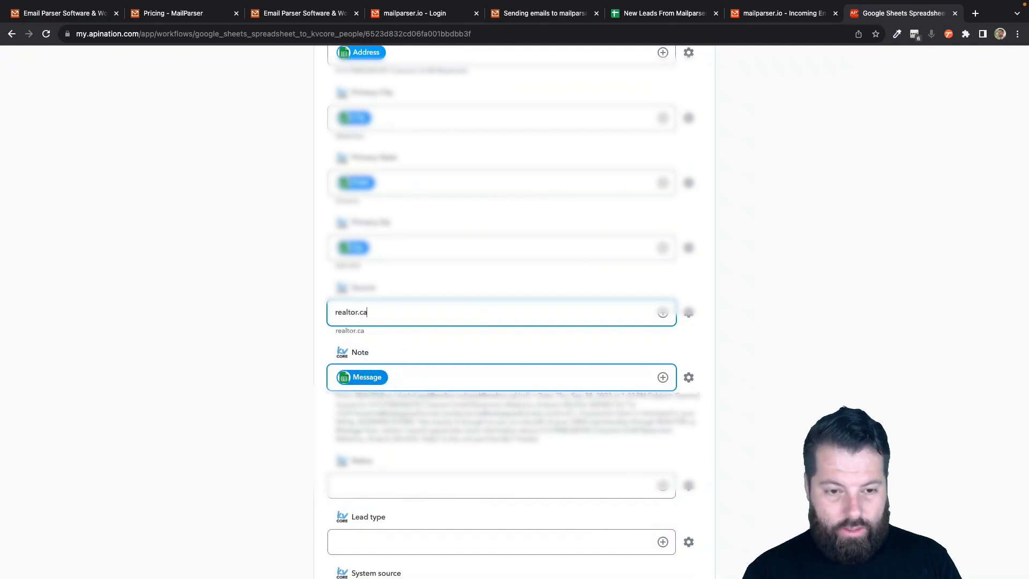
text(ltor.c)
scroll(295, 466, down, 10)
- Set the Hashtags field to New
click(374, 242)
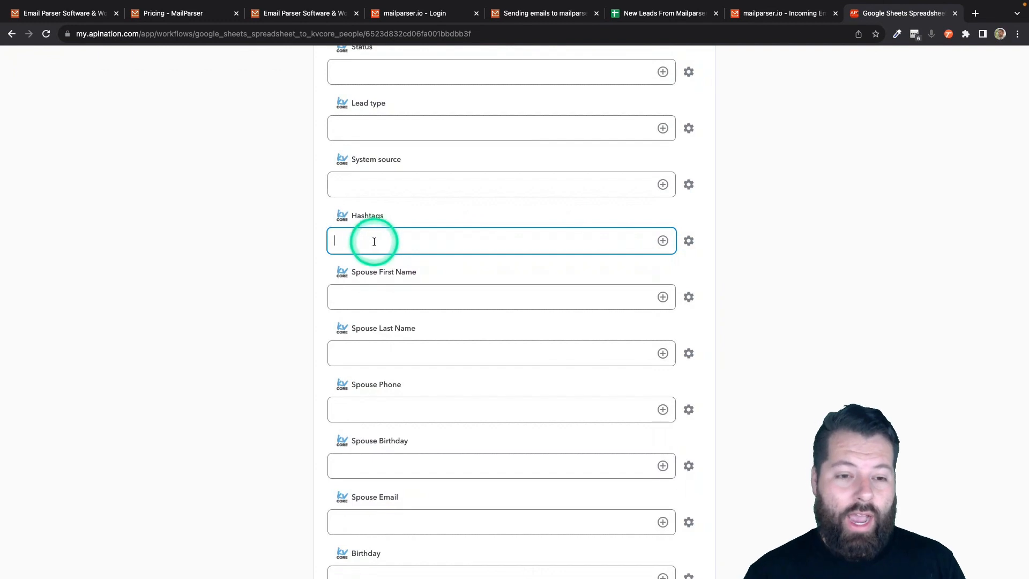
text(#re)
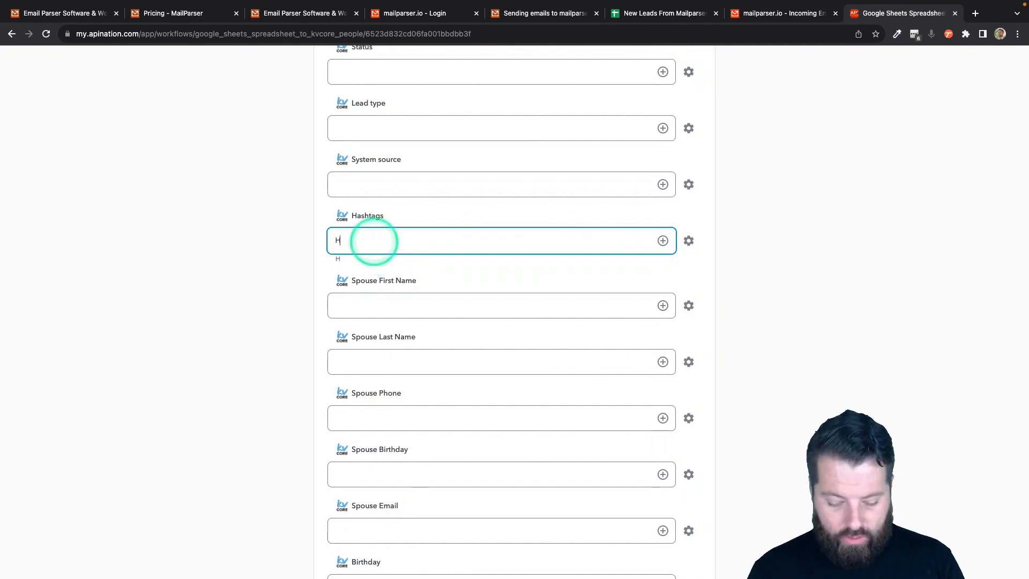
scroll(374, 242, up, 1)
key(BackSpace)
key(BackSpace)
key(BackSpace)
text(New)
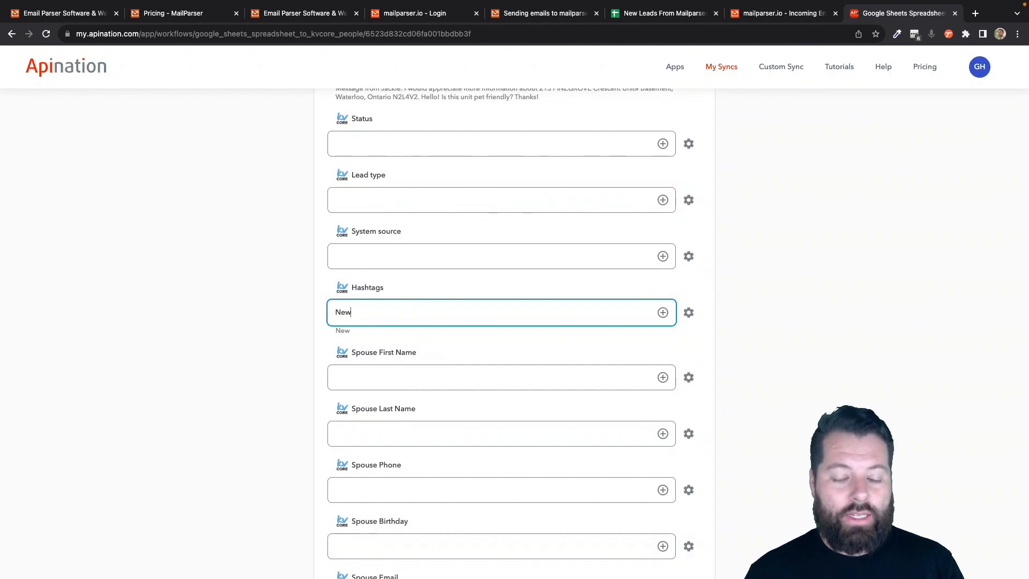
- Turn on Activate Sync so the sync shows as running
scroll(343, 310, up, 15)
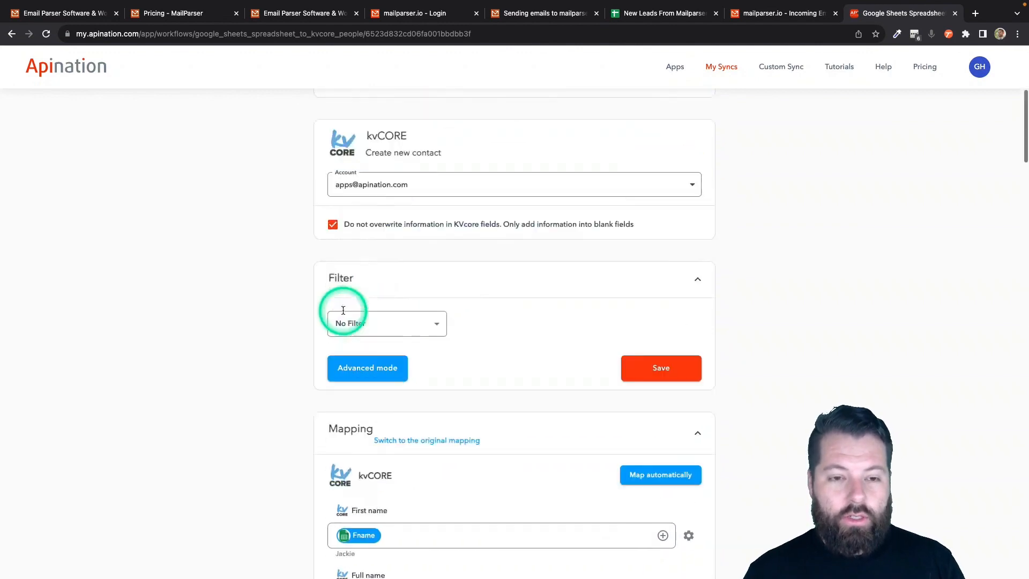
scroll(343, 311, up, 10)
click(521, 199)
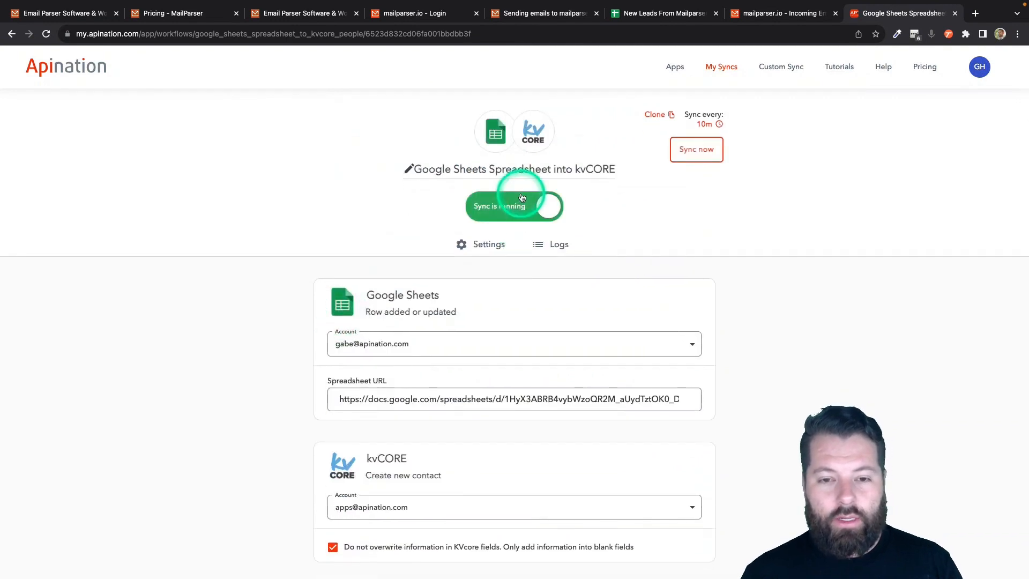